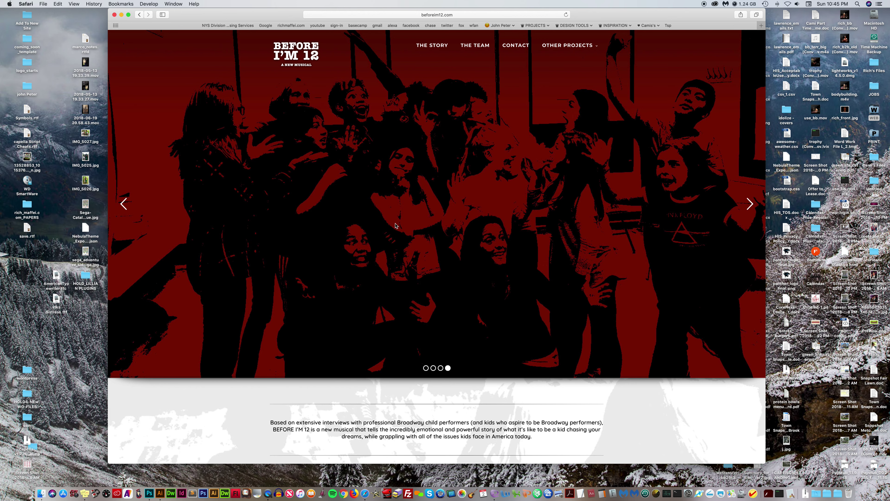
- Sign in through the site's Office Login with the saved username and password, with Remember Me enabled
scroll(395, 225, "down", 15)
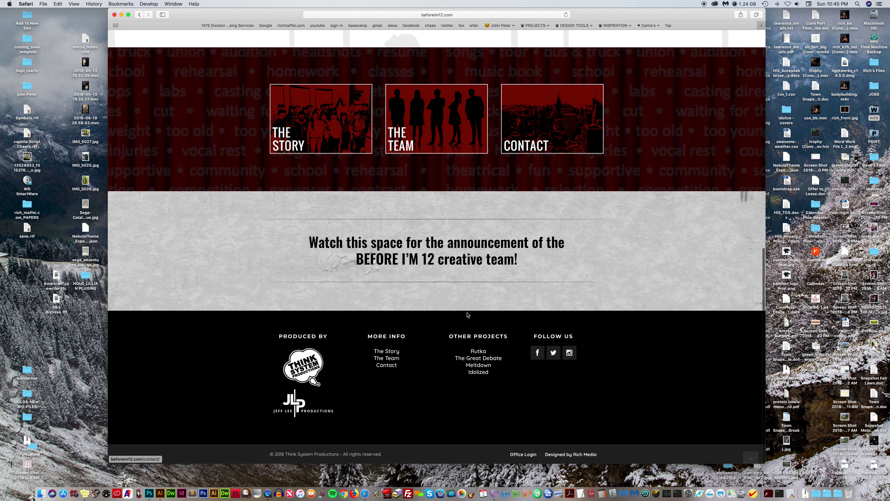
left_click(523, 454)
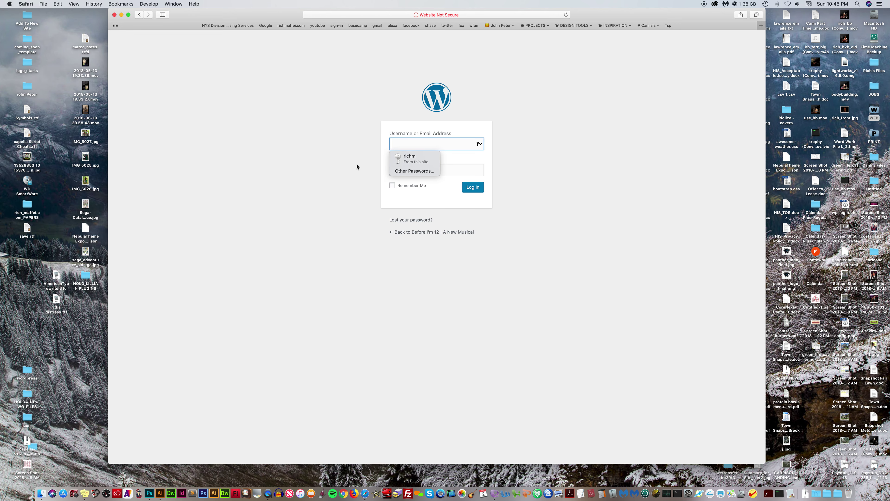
left_click(405, 159)
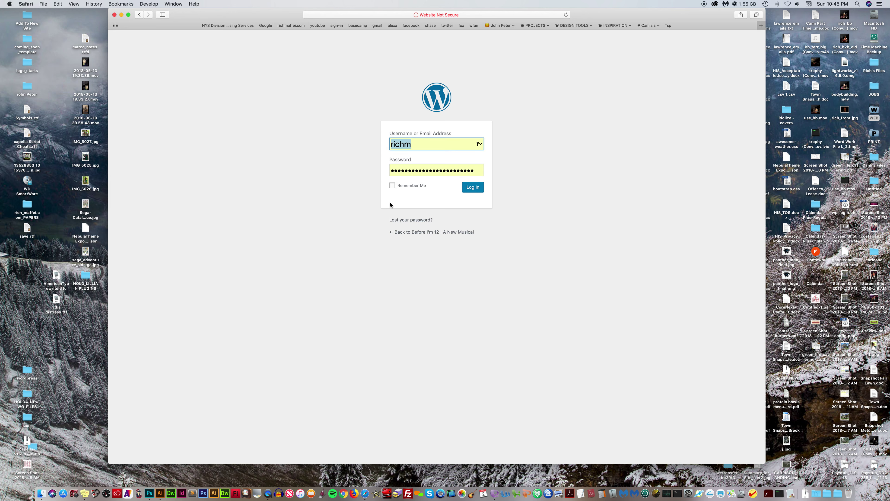
left_click(392, 185)
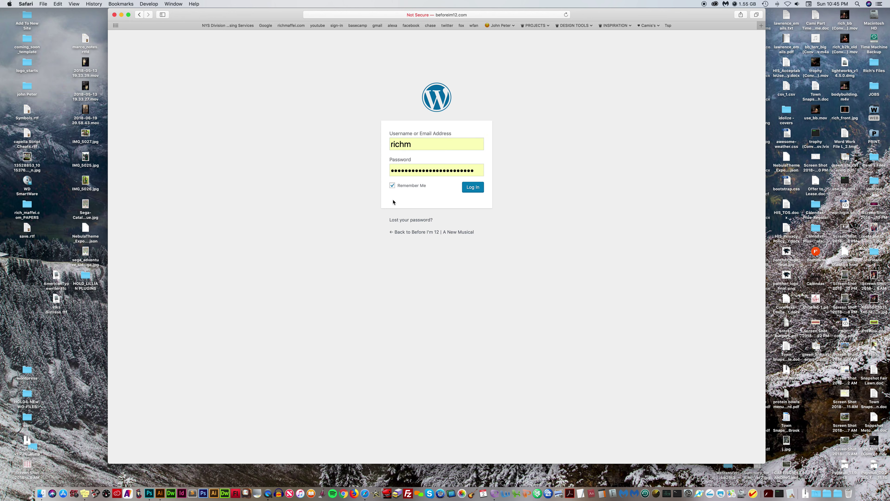
left_click(471, 189)
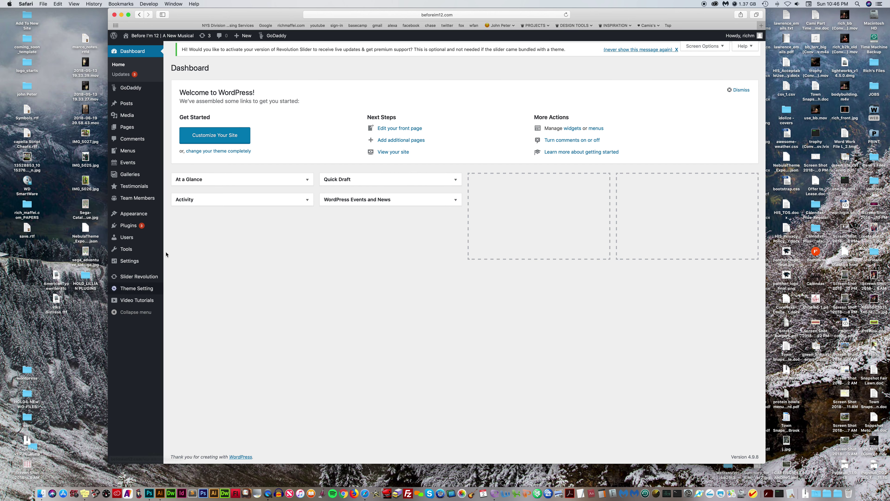
- View the live site, return to the dashboard and look over the Posts and Media options
left_click(137, 49)
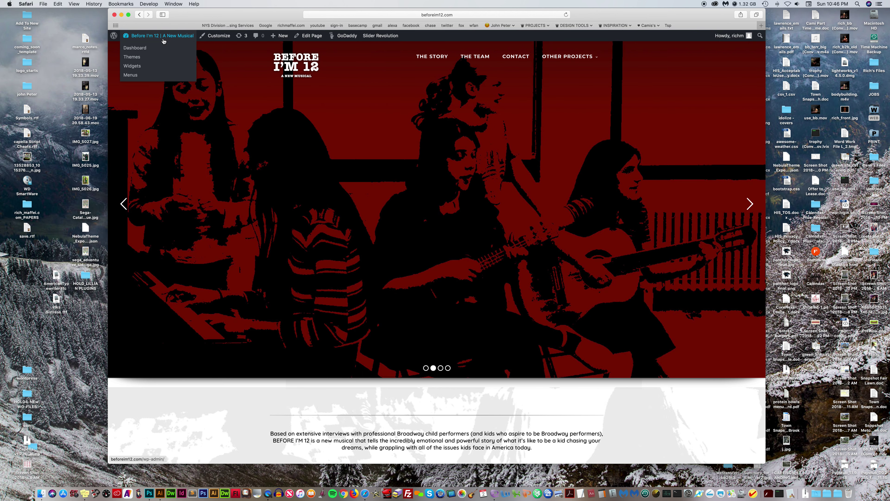
left_click(142, 47)
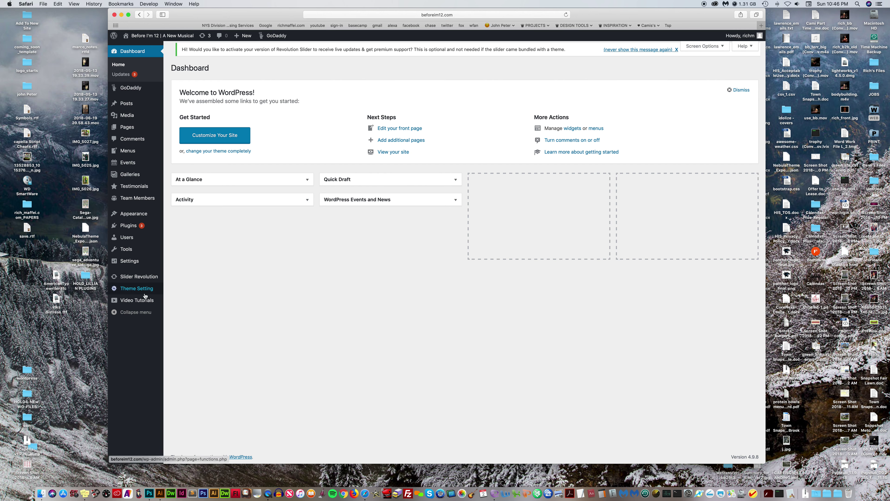
mouse_move(136, 101)
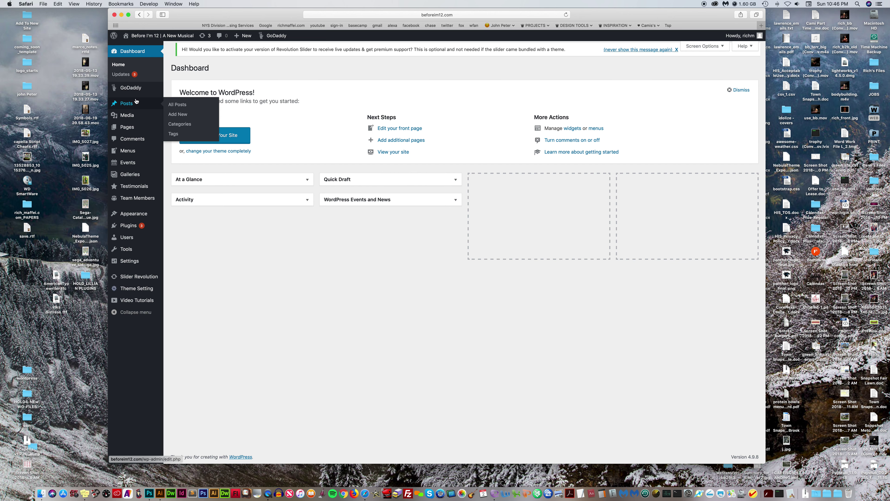
mouse_move(127, 122)
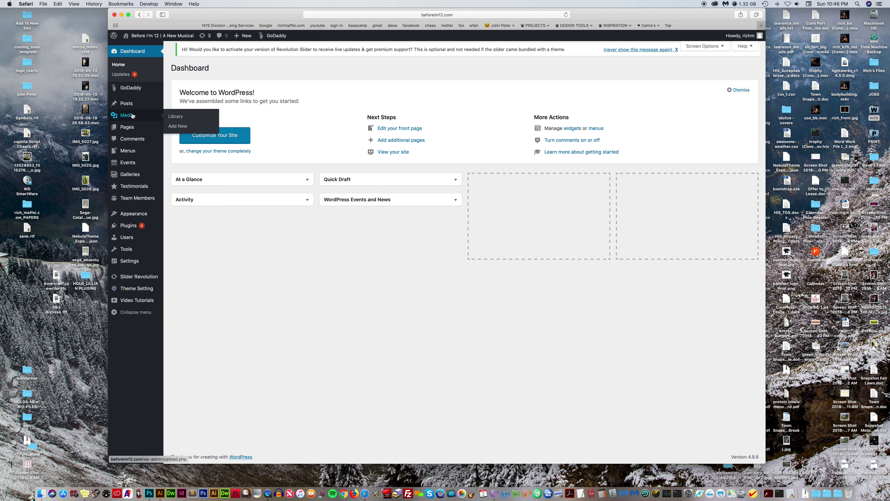
mouse_move(125, 179)
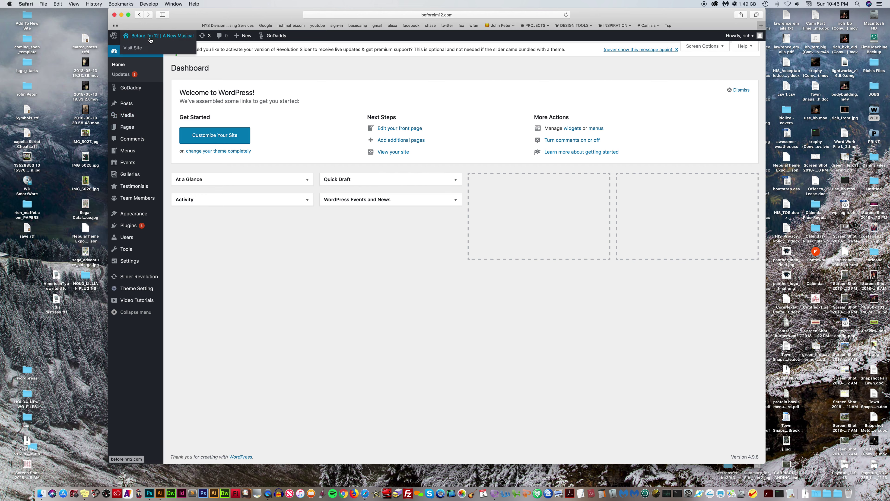
- Open The Story for editing from the live site, then view the list of all pages
left_click(140, 49)
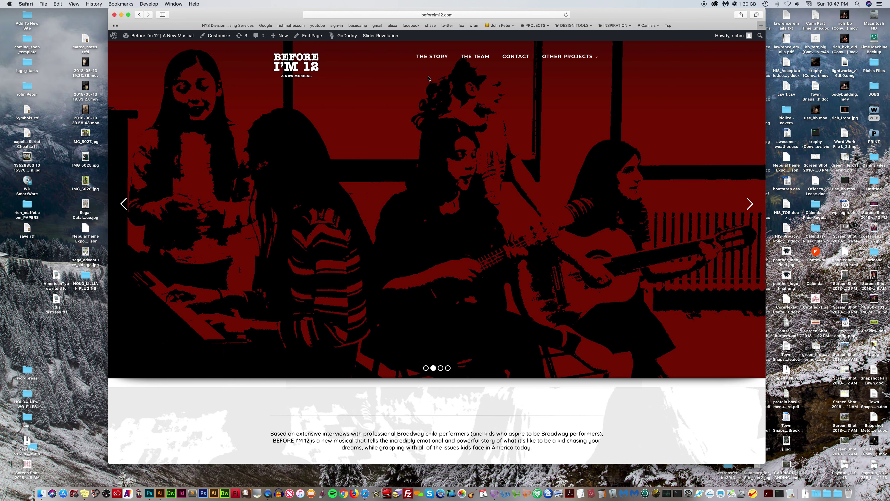
left_click(431, 62)
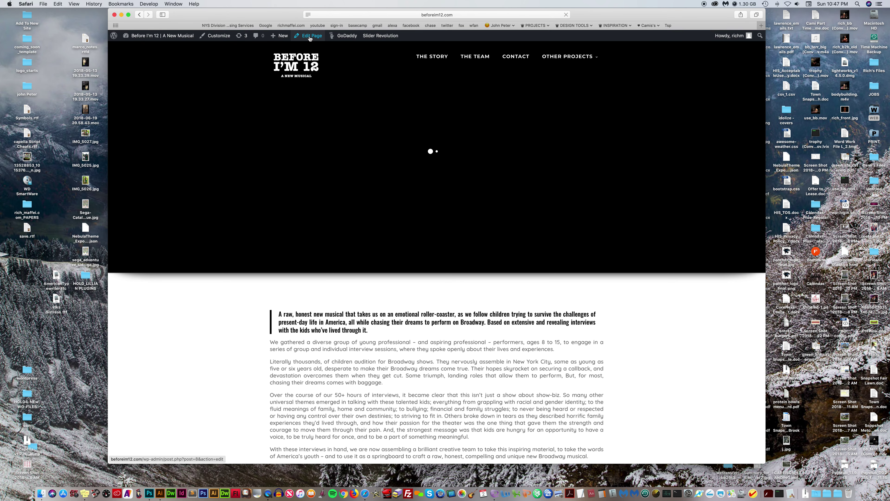
left_click(309, 36)
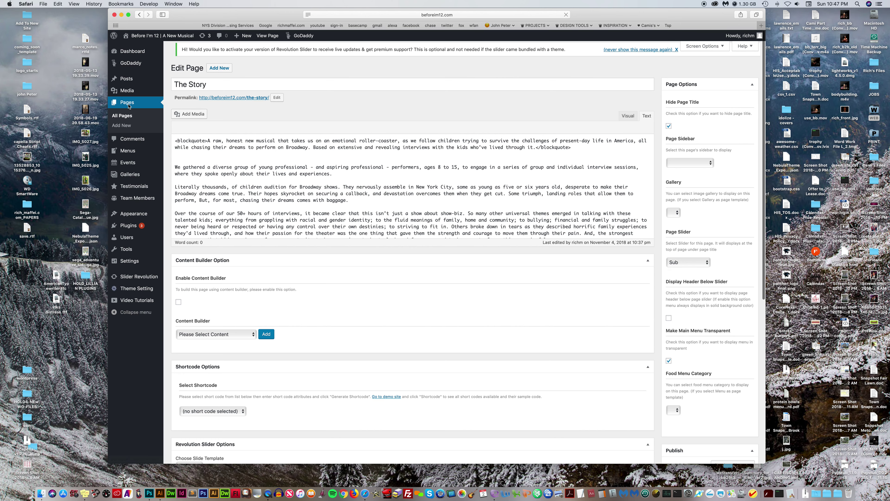
left_click(126, 106)
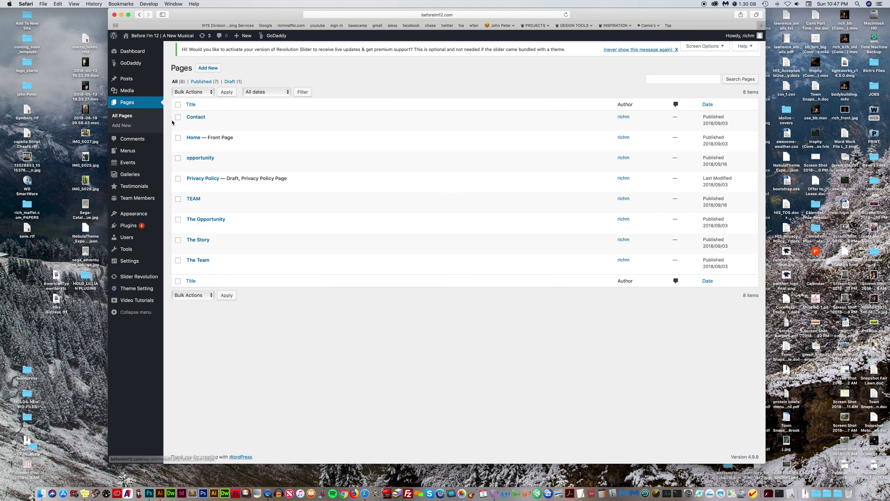
- Go back to the live site and open The Story page in the page editor
left_click(134, 48)
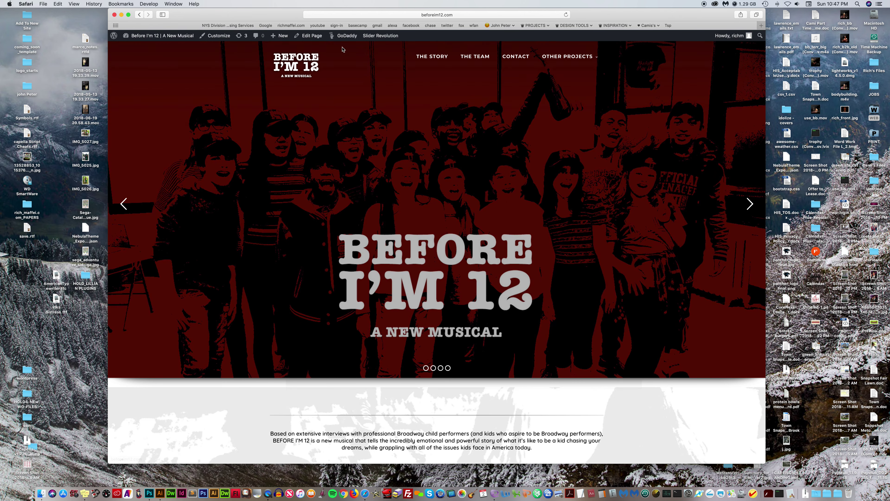
left_click(429, 60)
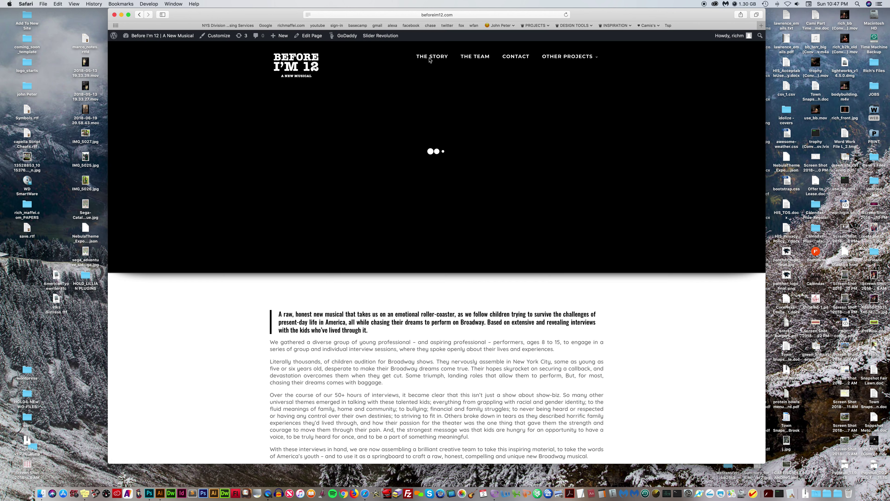
left_click(314, 39)
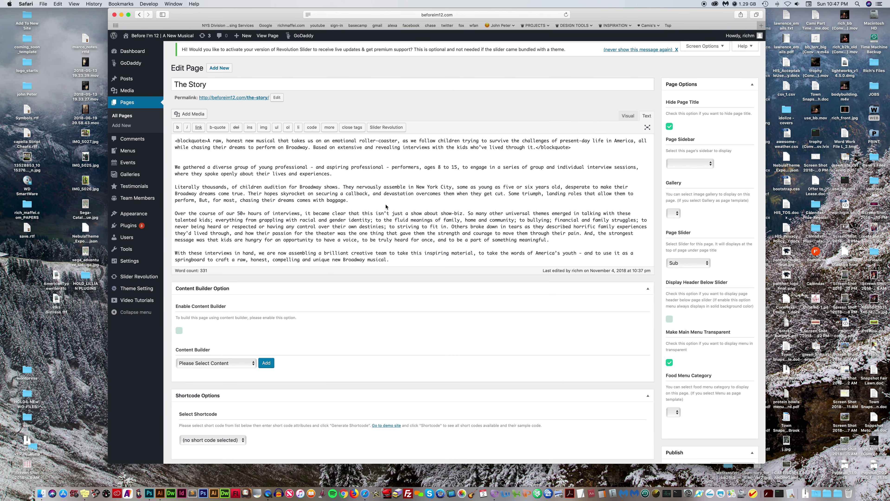
- Review The Story's HTML content and switch its content editor to Visual mode
scroll(274, 204, "down", 1)
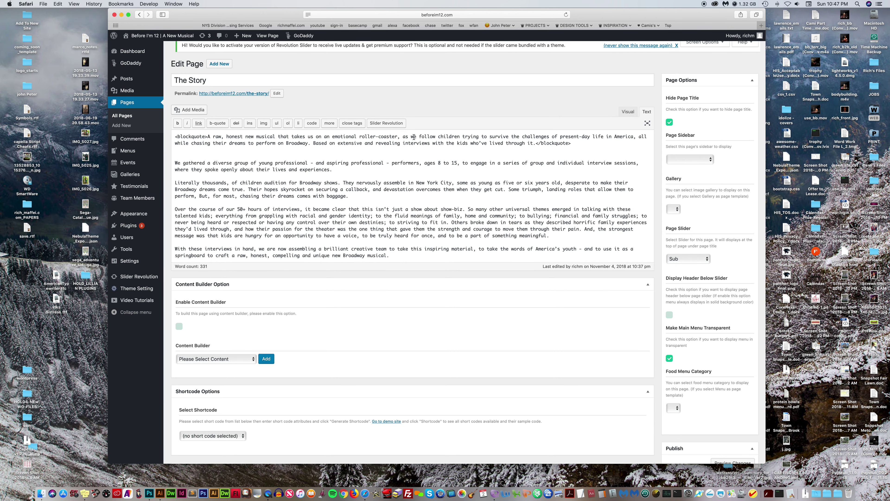
scroll(506, 160, "up", 1)
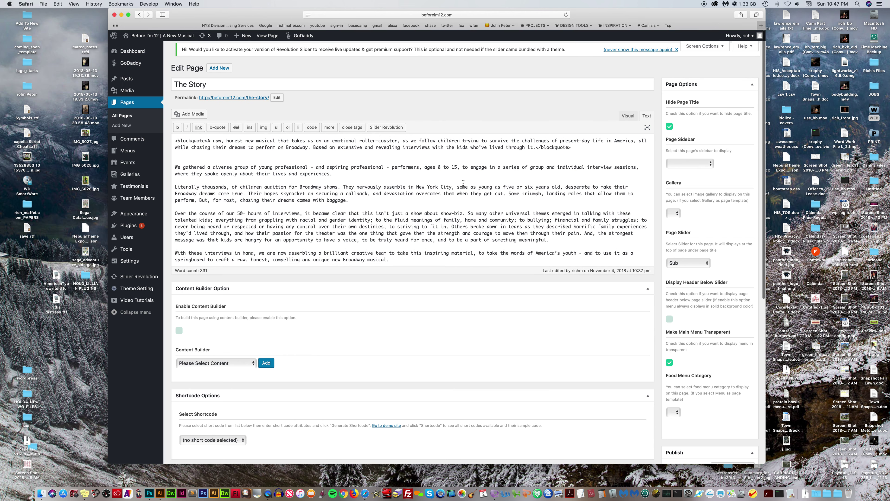
left_click(629, 119)
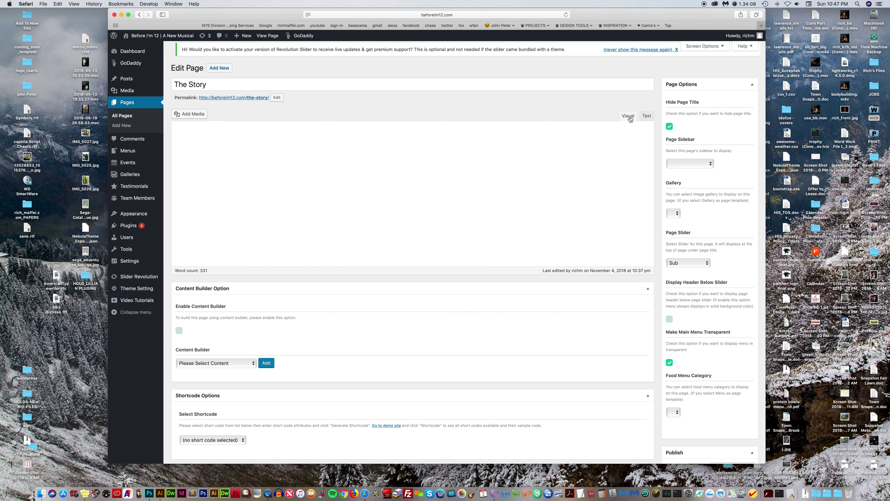
scroll(524, 203, "down", 2)
scroll(524, 203, "up", 2)
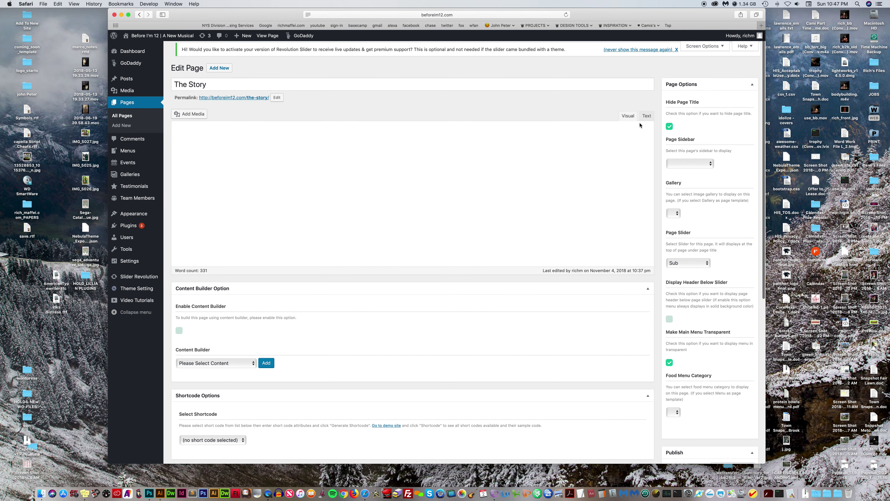
left_click(648, 114)
left_click(627, 116)
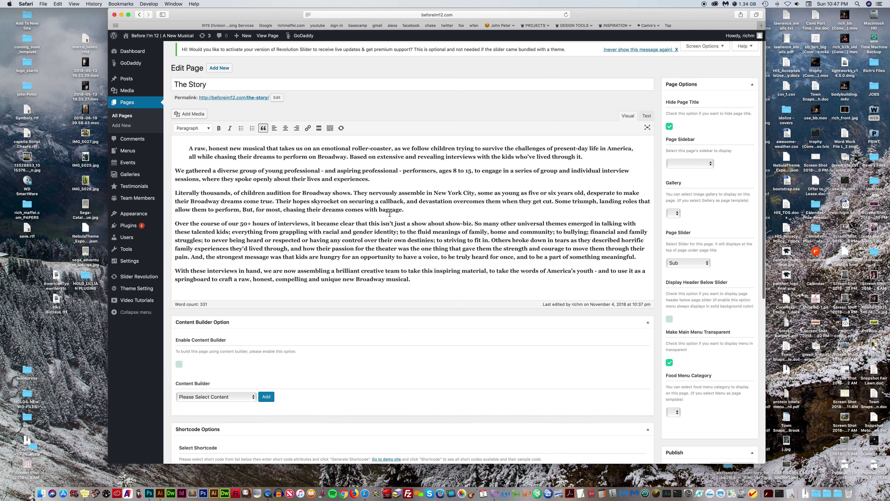
- Select the opening blockquote paragraph of The Story to examine it, then clear the selection
scroll(389, 213, "down", 2)
scroll(398, 231, "up", 2)
left_click_drag(189, 150, 583, 161)
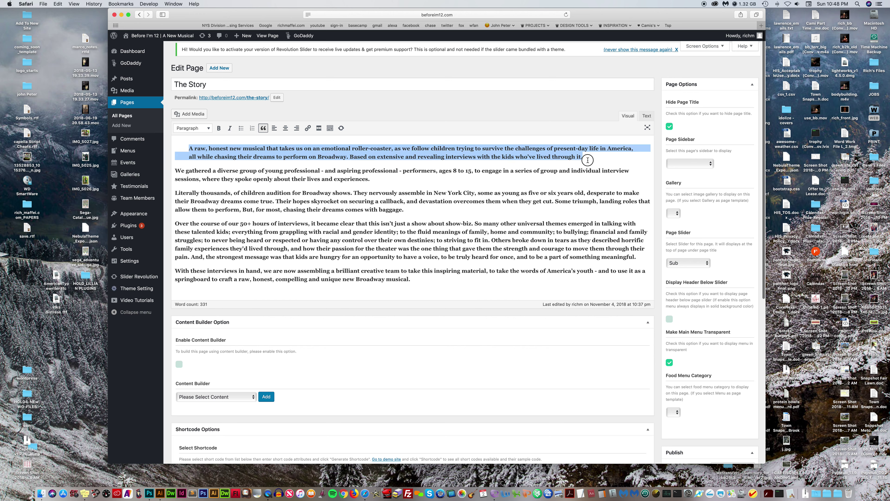
left_click(459, 176)
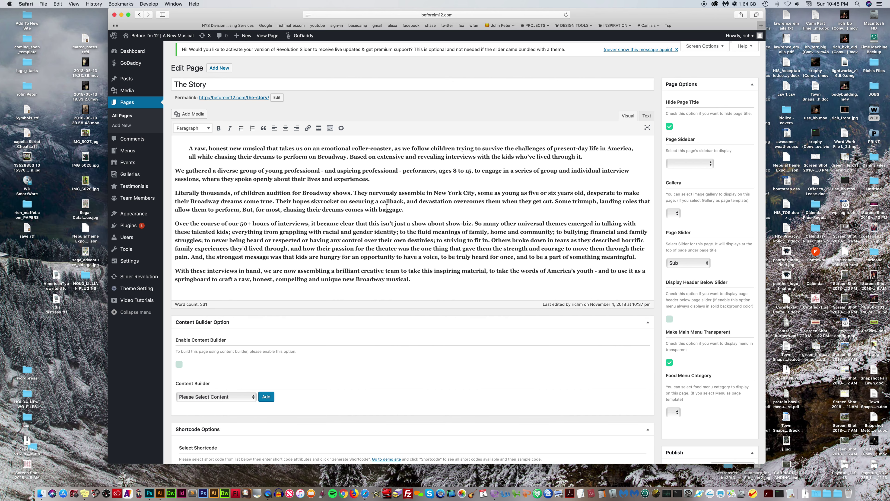
- Show the second row of editor formatting tools and look at the text colour palette without choosing a colour
left_click(330, 128)
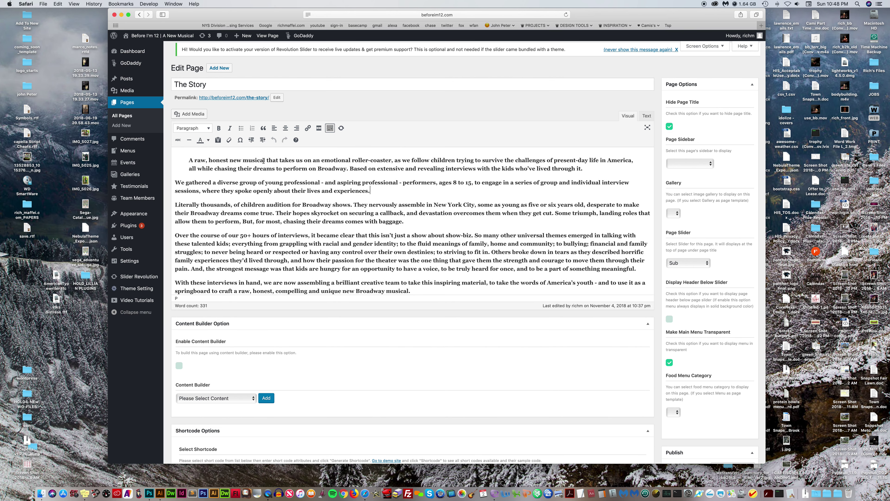
left_click(208, 140)
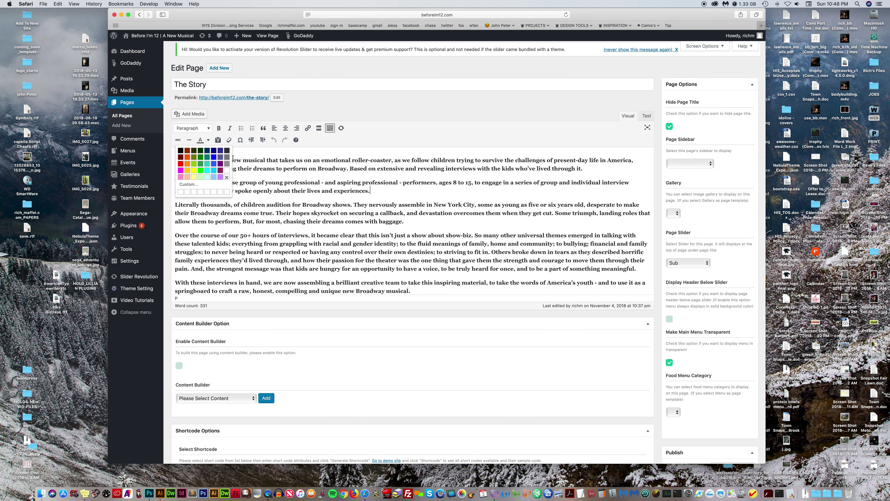
left_click(369, 145)
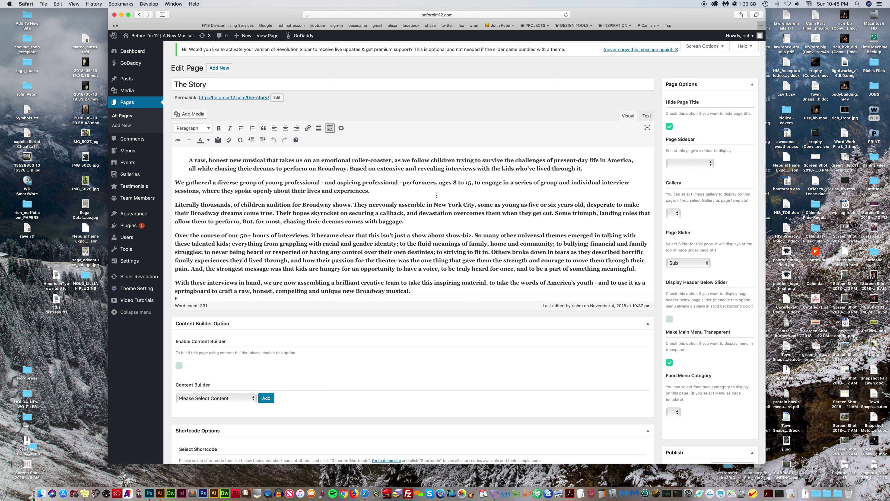
- Enable the Revisions box in the page's Screen Options and look over the revision list
scroll(366, 227, "down", 10)
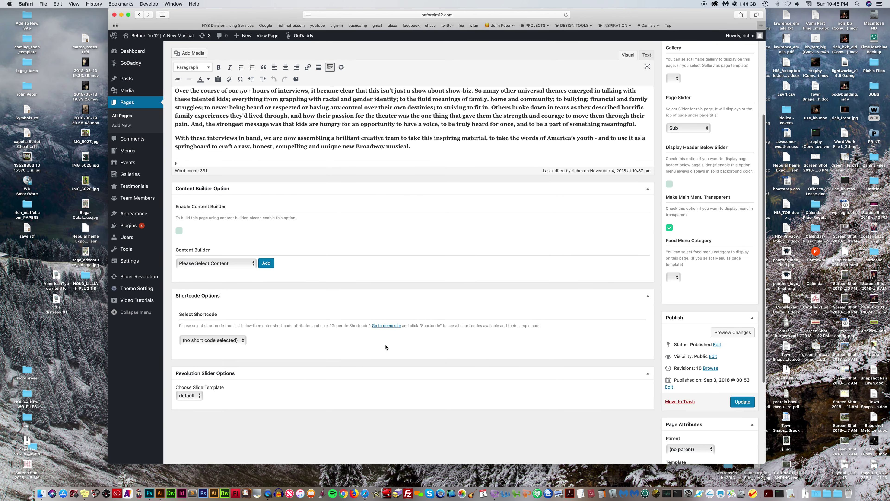
scroll(385, 347, "down", 5)
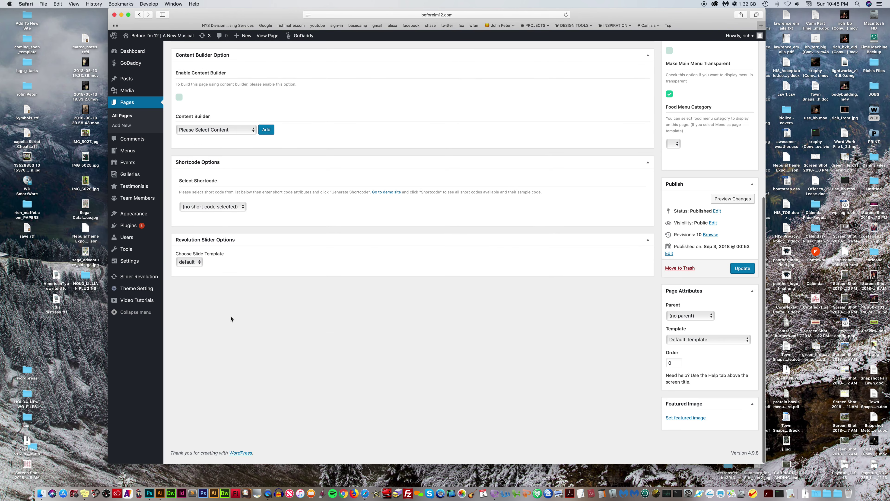
scroll(231, 318, "up", 10)
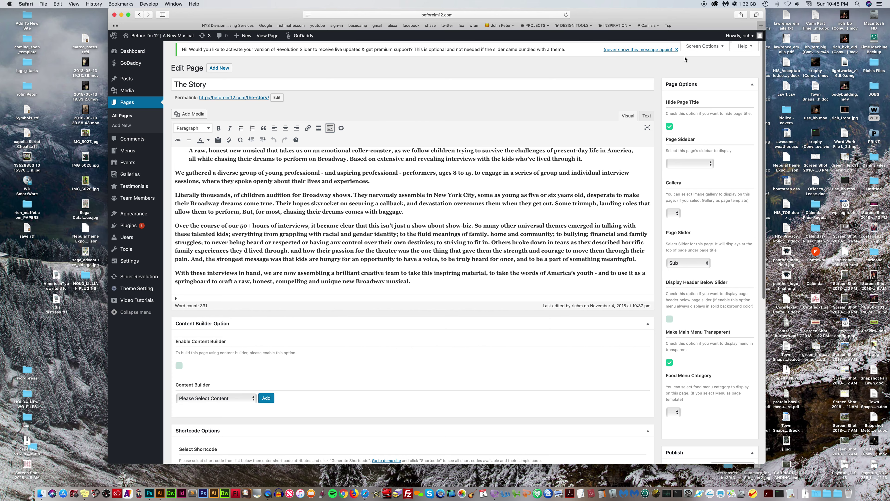
left_click(704, 46)
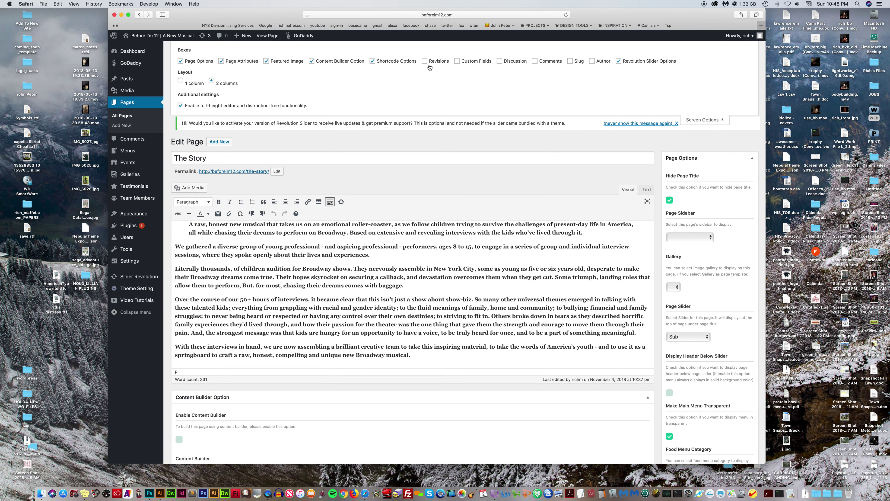
left_click(425, 61)
scroll(278, 330, "down", 10)
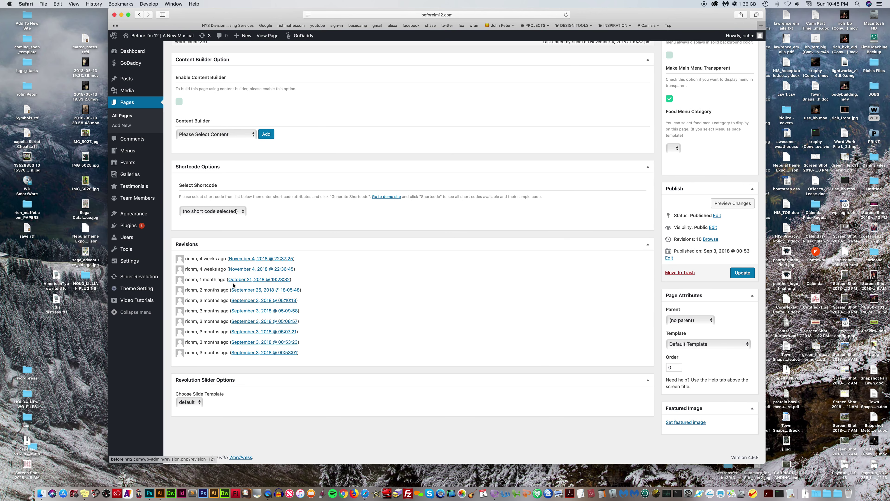
scroll(271, 328, "up", 10)
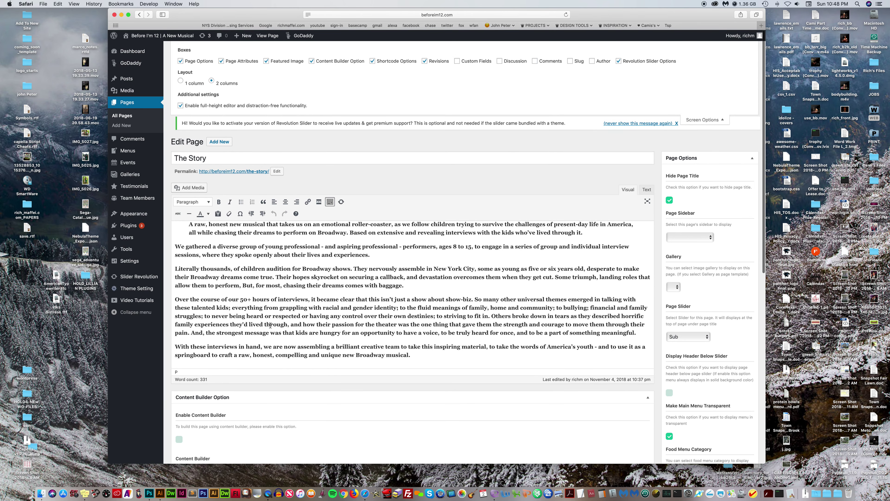
scroll(271, 328, "down", 5)
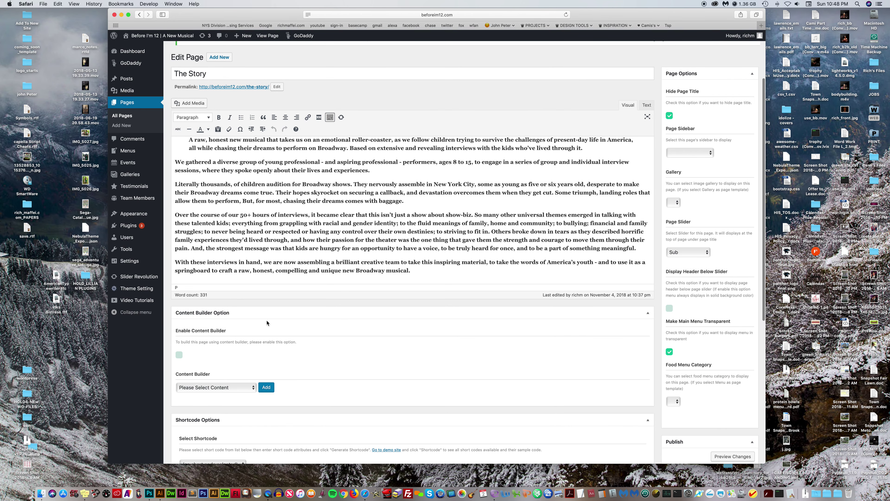
scroll(418, 201, "up", 2)
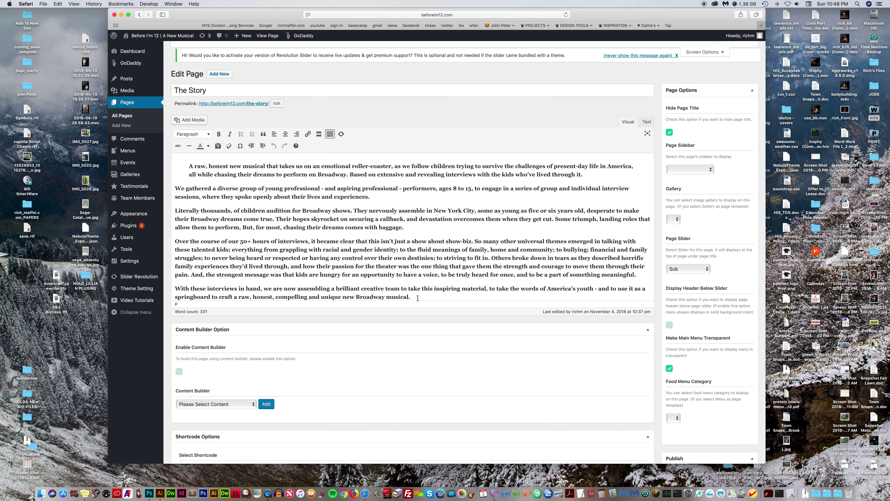
- Add the sentence "Add paragraph." to the end of The Story's last paragraph and update the page
scroll(421, 295, "up", 1)
type("Add paragr")
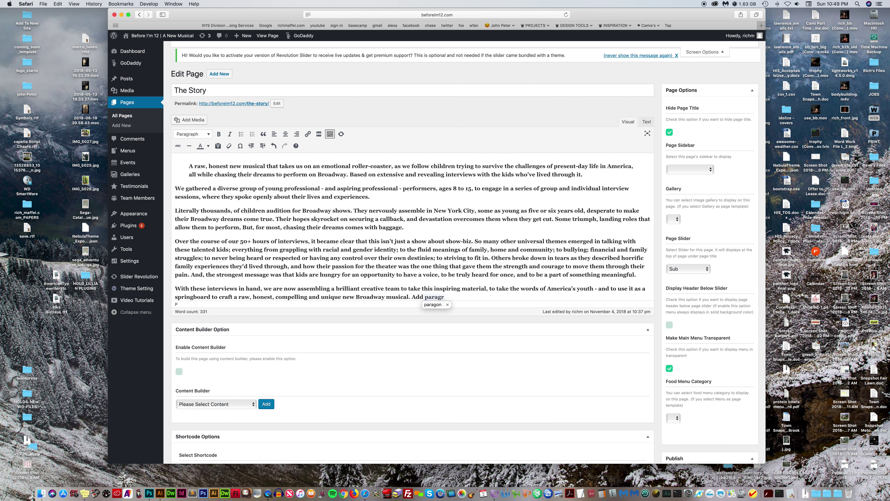
type("aph")
key("Return")
key("BackSpace")
type(".")
scroll(449, 291, "down", 1)
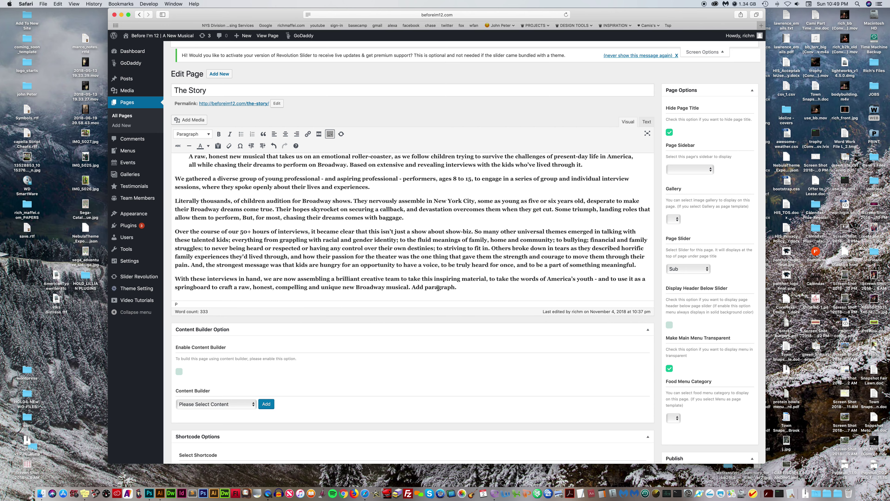
scroll(474, 270, "down", 5)
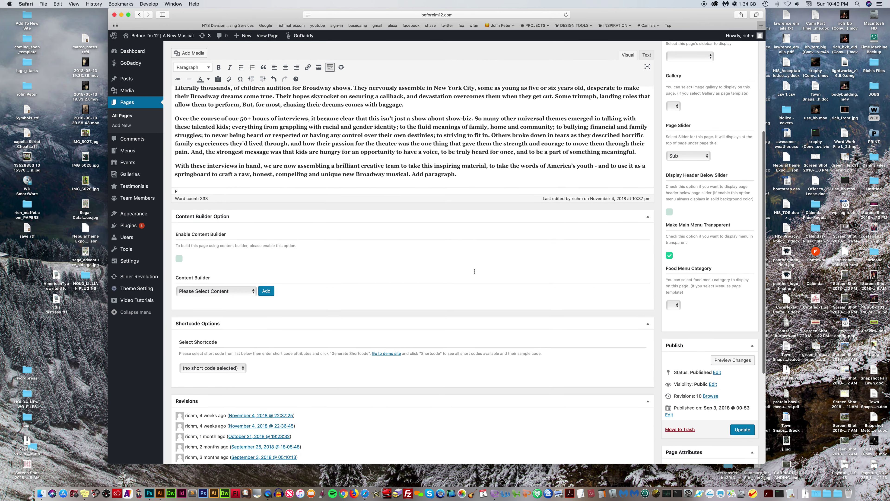
left_click(738, 428)
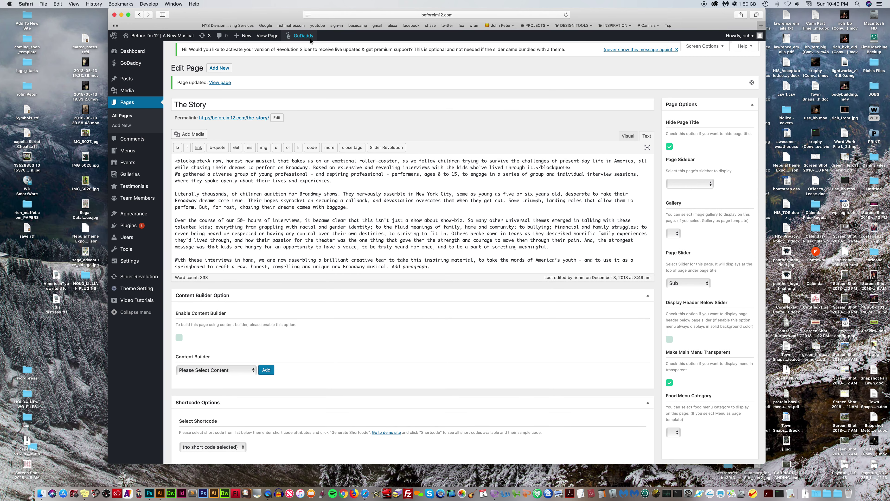
- Flush the GoDaddy cache for the site
mouse_move(305, 37)
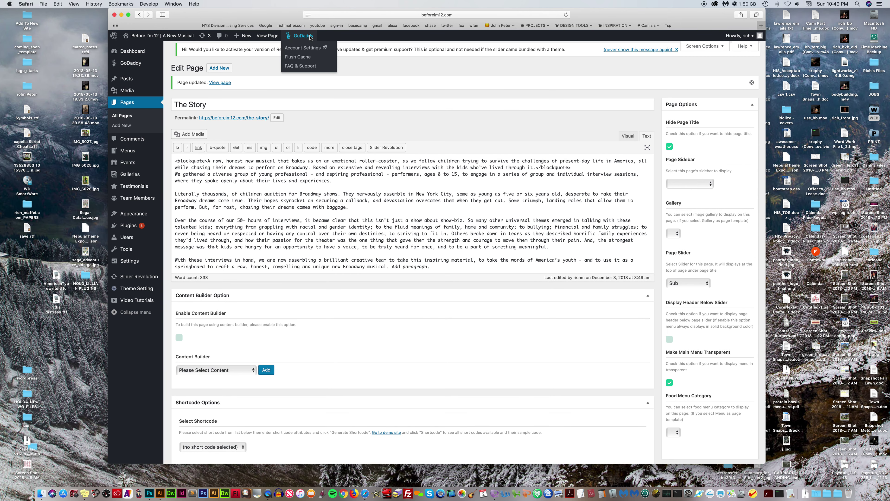
left_click(291, 58)
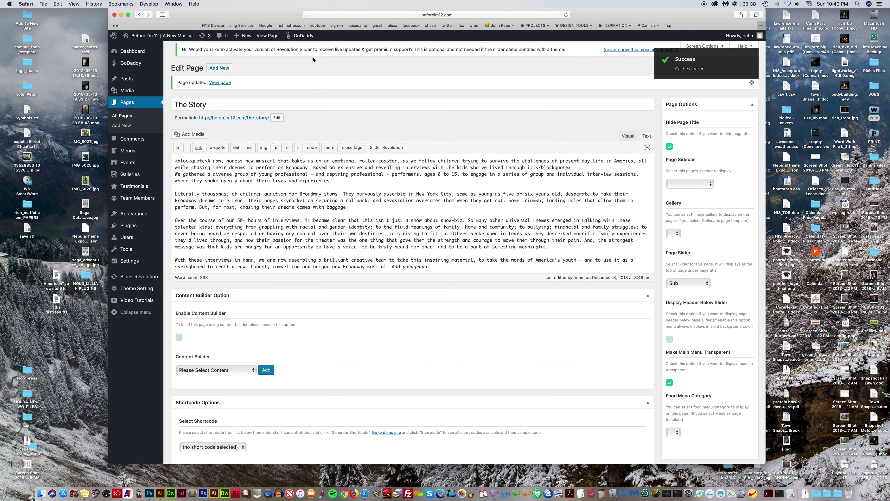
mouse_move(301, 36)
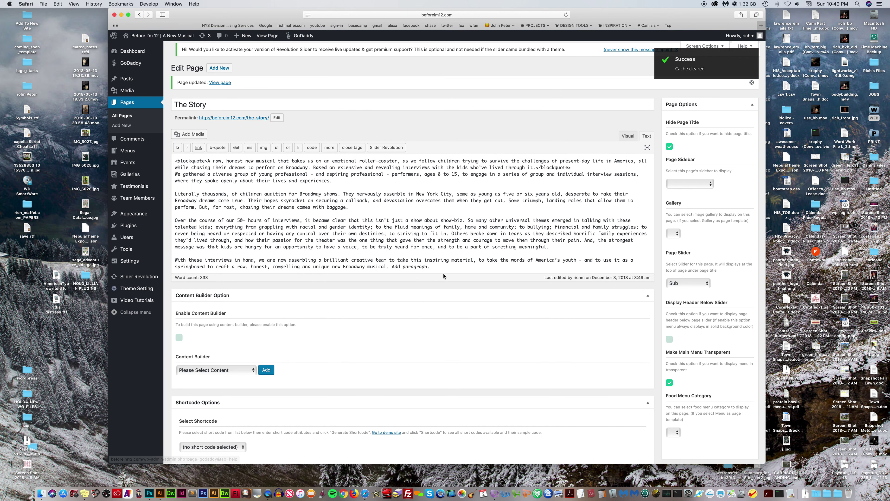
scroll(386, 250, "down", 1)
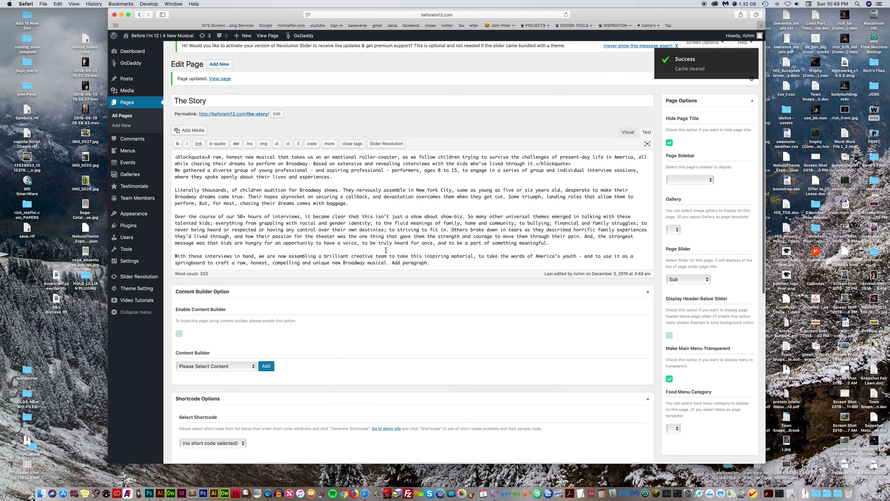
- View the published The Story page and highlight the added sentence at the end of its last paragraph
left_click(269, 36)
scroll(416, 307, "down", 5)
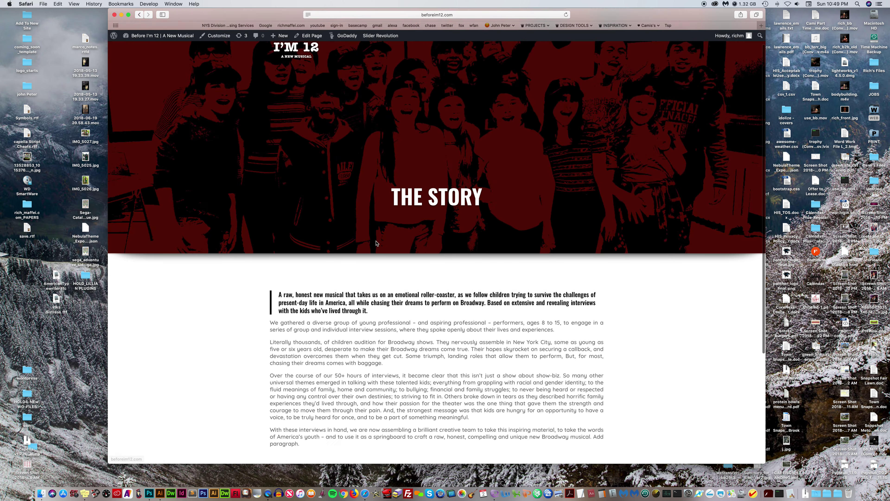
triple_click(595, 350)
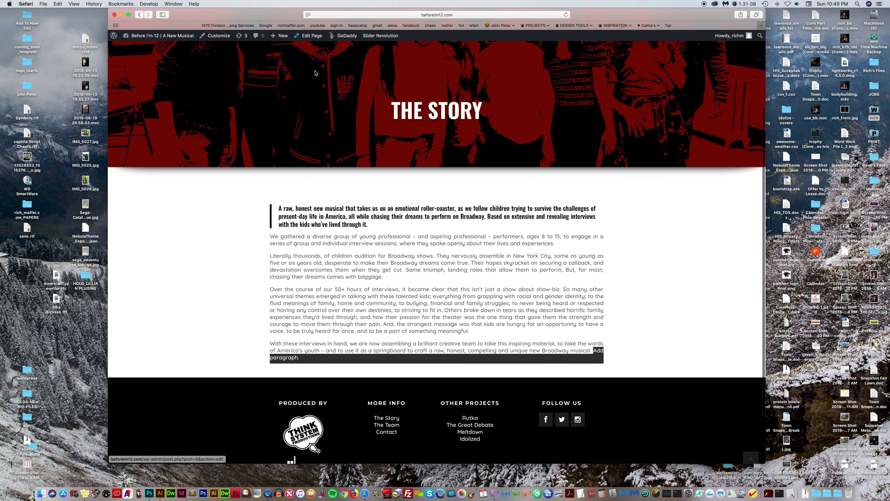
- Reopen The Story for editing, delete "Add paragraph." from its last paragraph and update the page
left_click(306, 36)
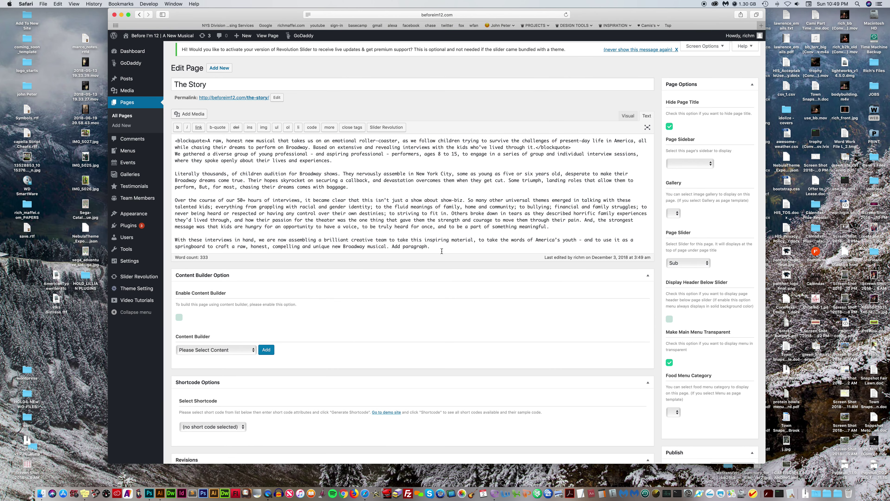
left_click_drag(442, 251, 391, 248)
key("BackSpace")
scroll(221, 221, "down", 3)
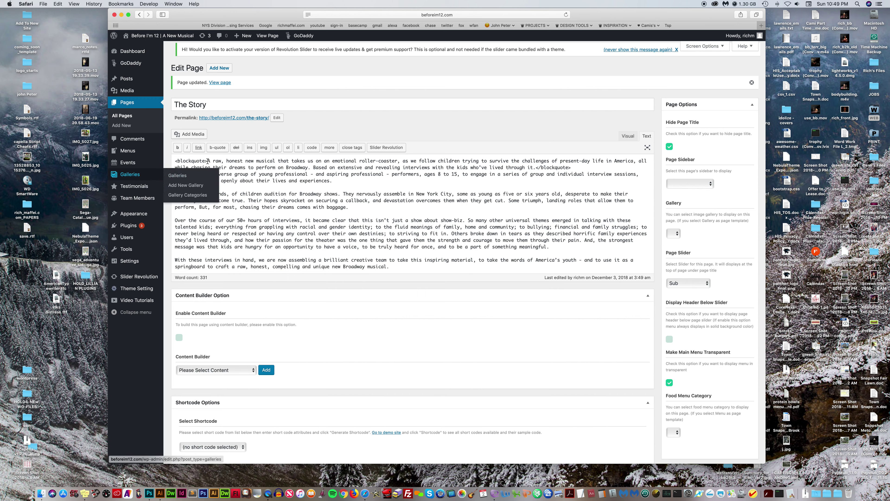
- Examine the opening and closing blockquote tags around the first paragraph in The Story's HTML
left_click_drag(210, 162, 166, 161)
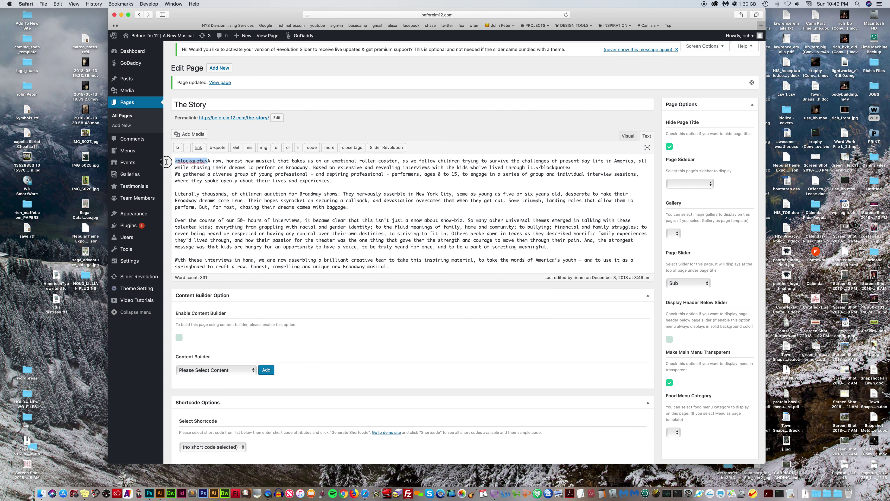
left_click(542, 167)
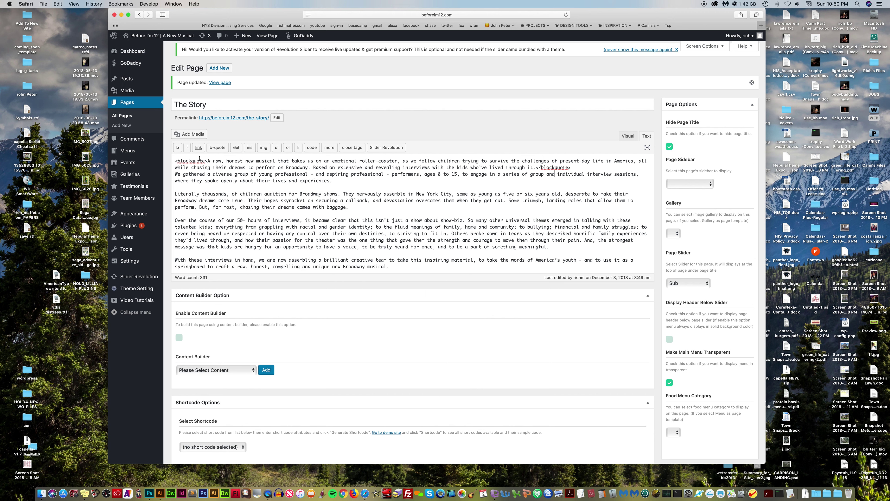
left_click_drag(542, 168, 538, 167)
- View the published The Story page and examine how the opening blockquote is styled
left_click(267, 35)
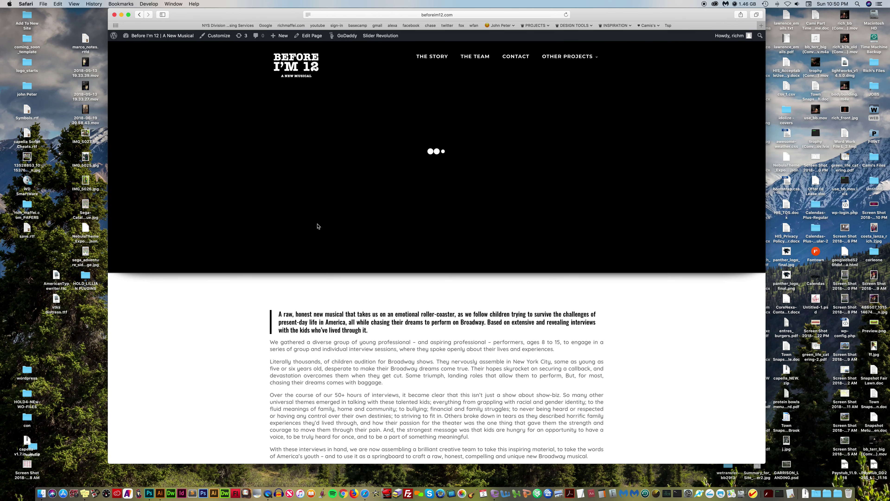
left_click_drag(264, 318, 328, 325)
left_click(328, 324)
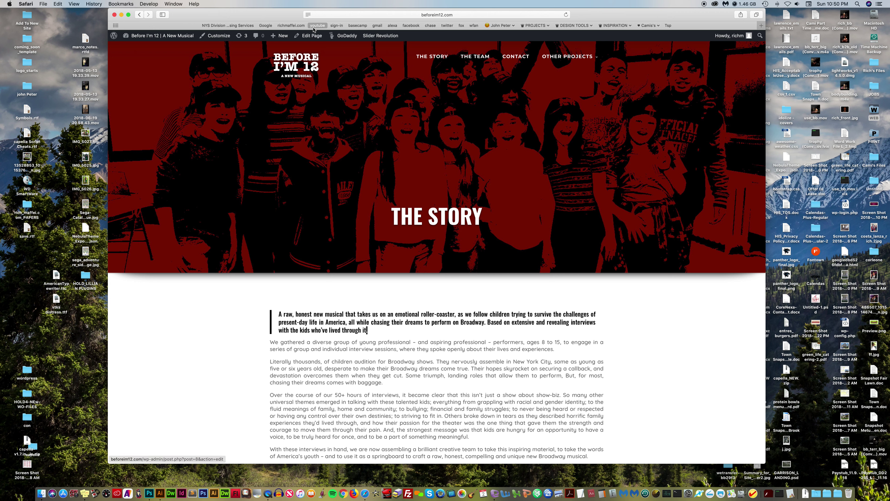
- Reopen The Story in Visual mode and colour the words "50+ hours" in the fourth paragraph orange (#ff9900)
left_click(315, 38)
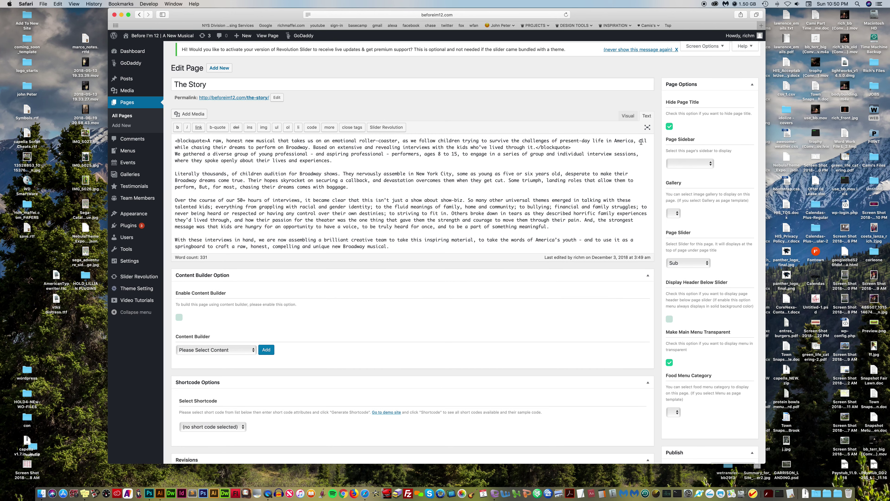
left_click(627, 115)
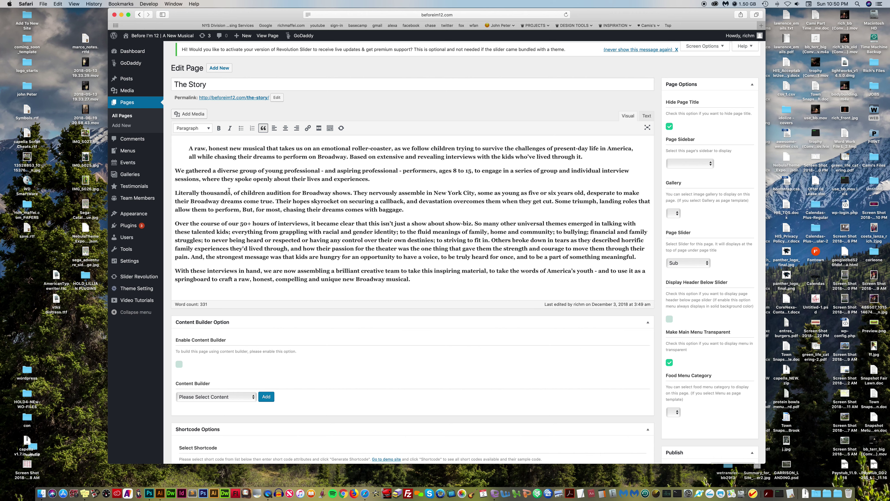
left_click_drag(269, 225, 239, 224)
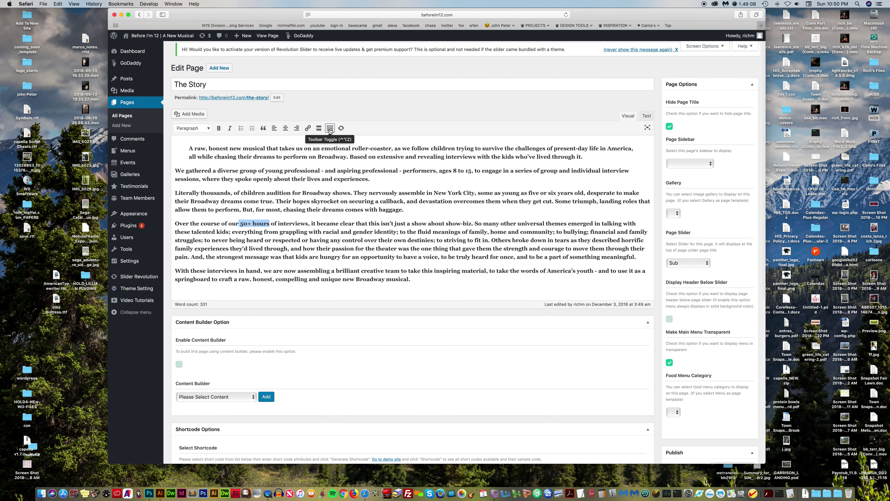
left_click(329, 129)
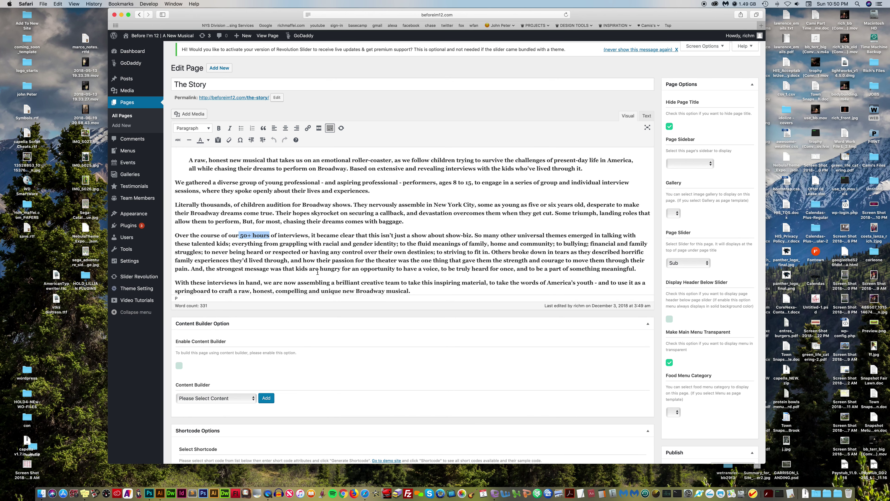
left_click_drag(272, 236, 241, 237)
left_click(208, 140)
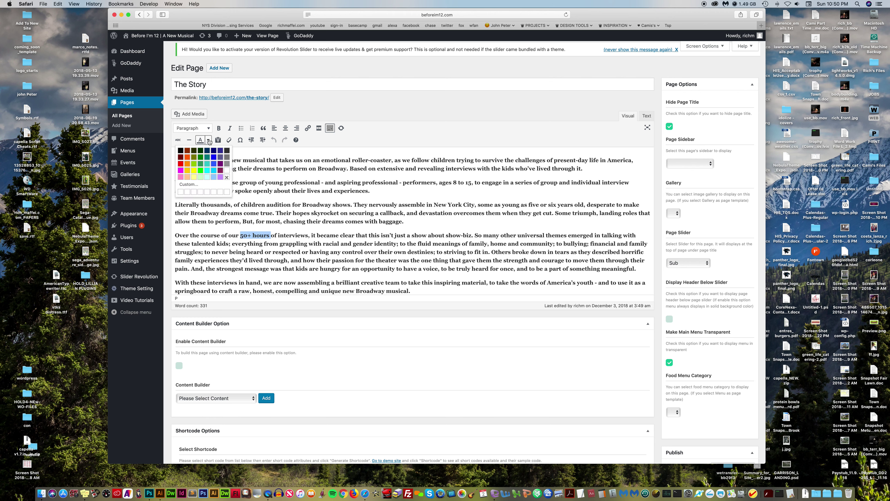
left_click(187, 163)
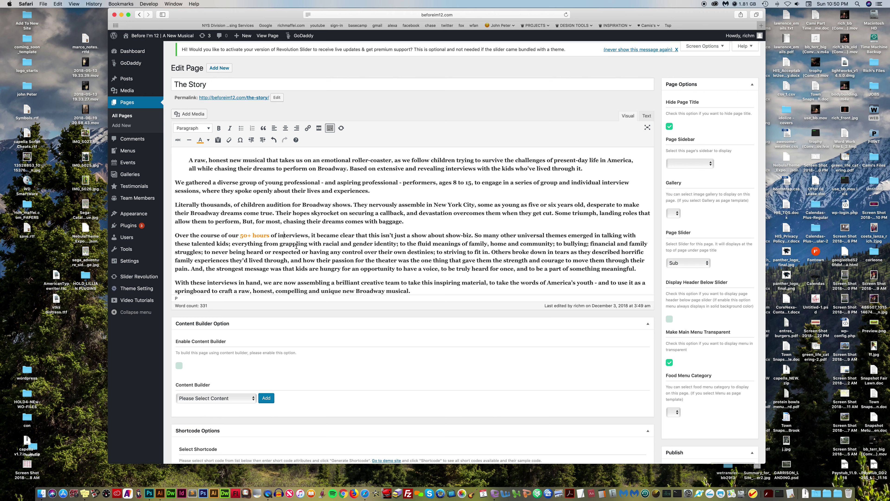
- Select the orange "50+ hours" text and switch the content editor to Text mode
left_click_drag(269, 236, 240, 236)
left_click(250, 244)
left_click_drag(270, 235, 240, 235)
left_click(645, 116)
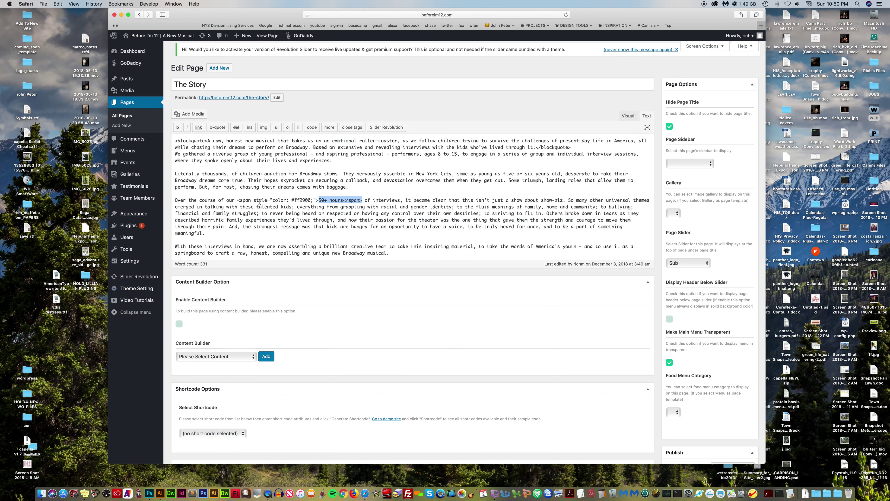
- Examine the span tag and its colour style around "50+ hours" in the HTML
left_click_drag(363, 199, 235, 200)
left_click(270, 199)
left_click(312, 200)
type(";")
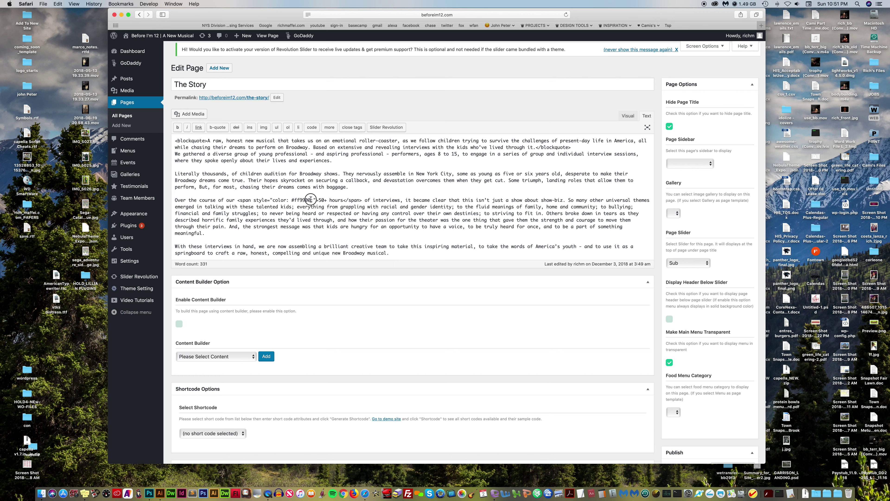
left_click(294, 203)
left_click_drag(365, 200, 238, 197)
left_click(255, 201)
- Compare the coloured text in Visual and Text modes, and look over the page's publish settings and revisions
left_click(627, 115)
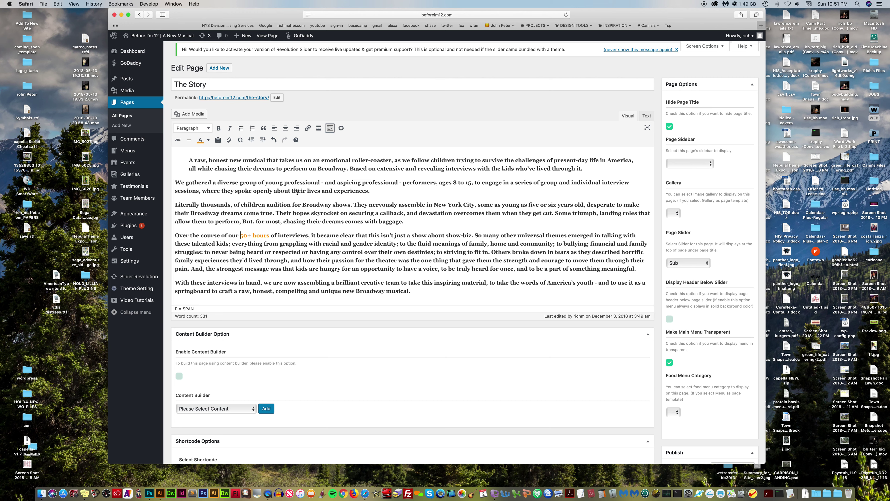
left_click(646, 117)
scroll(736, 410, "down", 3)
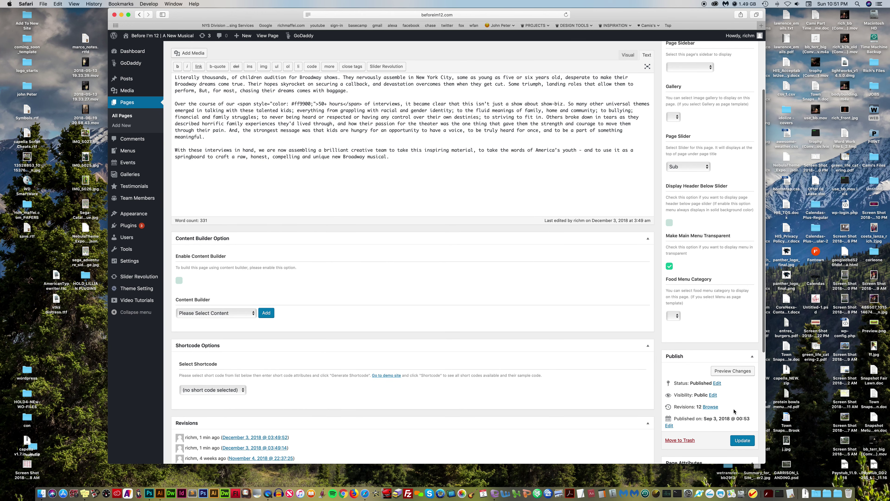
scroll(736, 412, "down", 2)
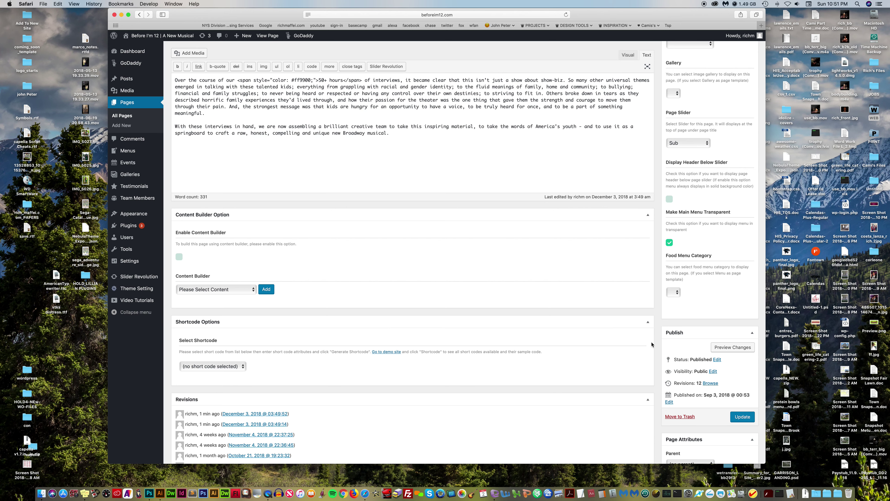
scroll(489, 246, "up", 5)
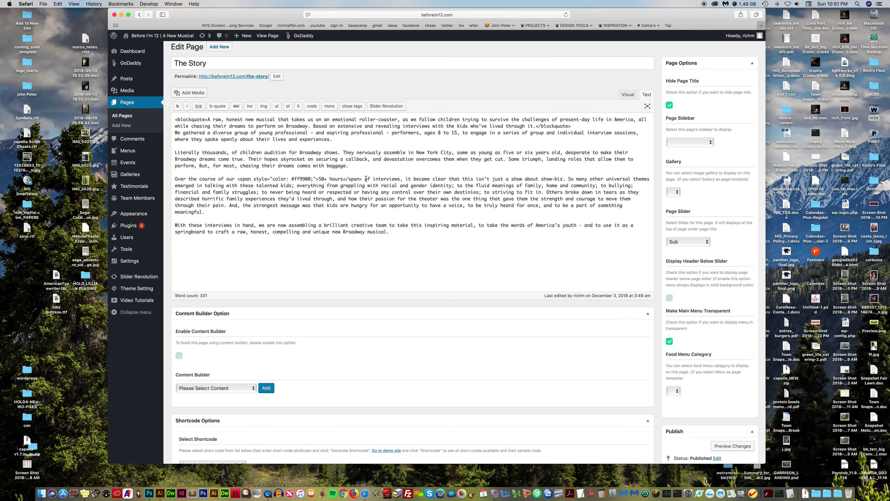
- Remove the colour span around "50+ hours", keep the space before "of interviews", and update the page
left_click_drag(364, 179, 237, 180)
key("BackSpace")
key("BackSpace")
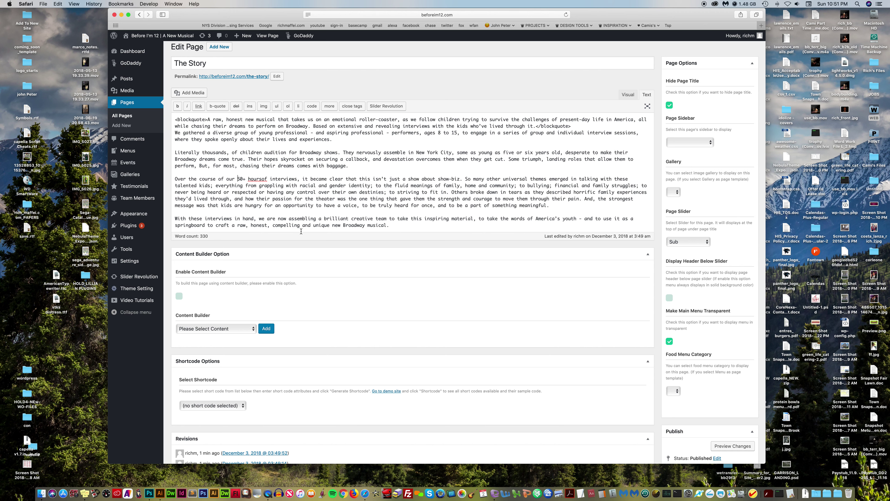
left_click(262, 180)
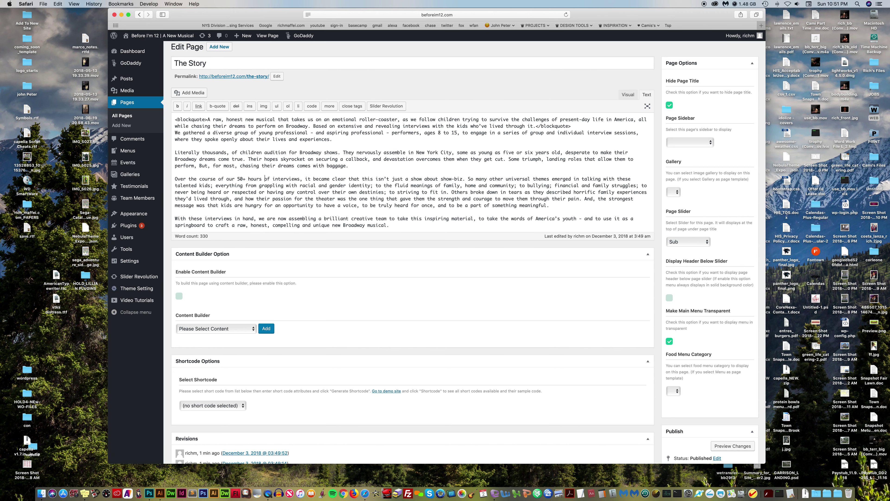
scroll(621, 354, "down", 5)
left_click(742, 397)
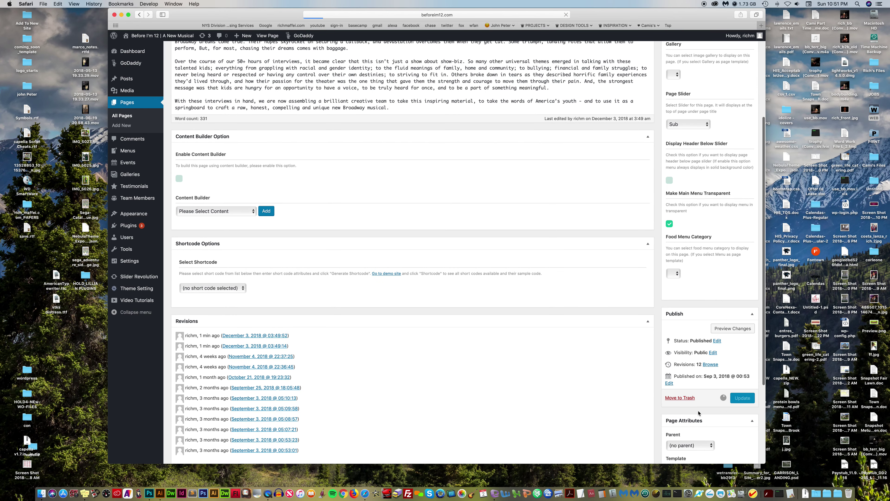
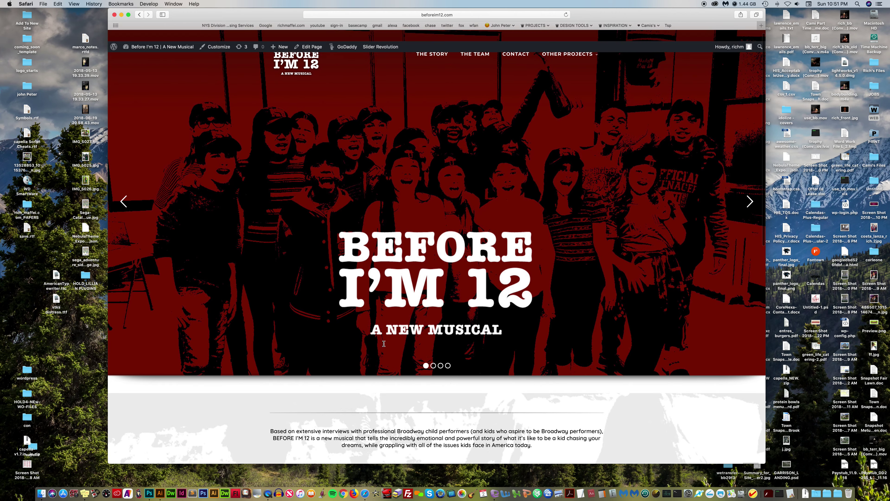
- Open the Home page for editing and examine the content of its "3 featured boxes" text block
left_click(310, 36)
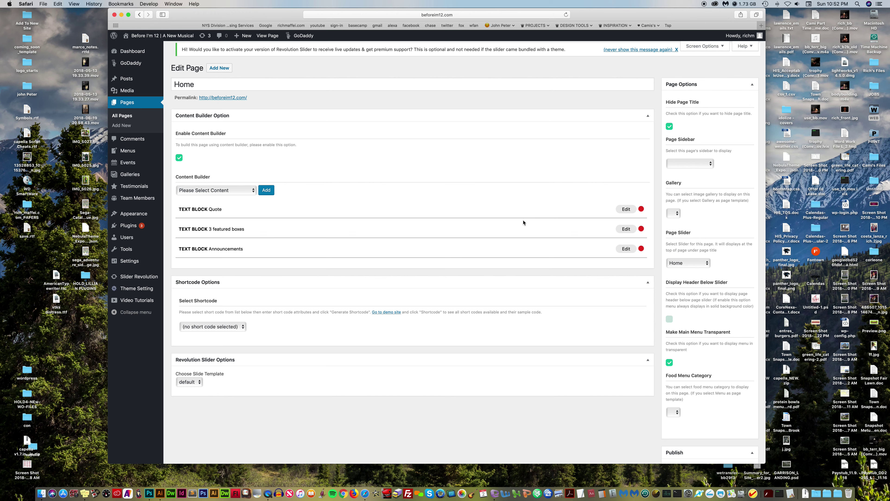
left_click(625, 231)
scroll(374, 315, "down", 5)
scroll(374, 315, "up", 3)
scroll(380, 316, "down", 3)
scroll(379, 326, "up", 5)
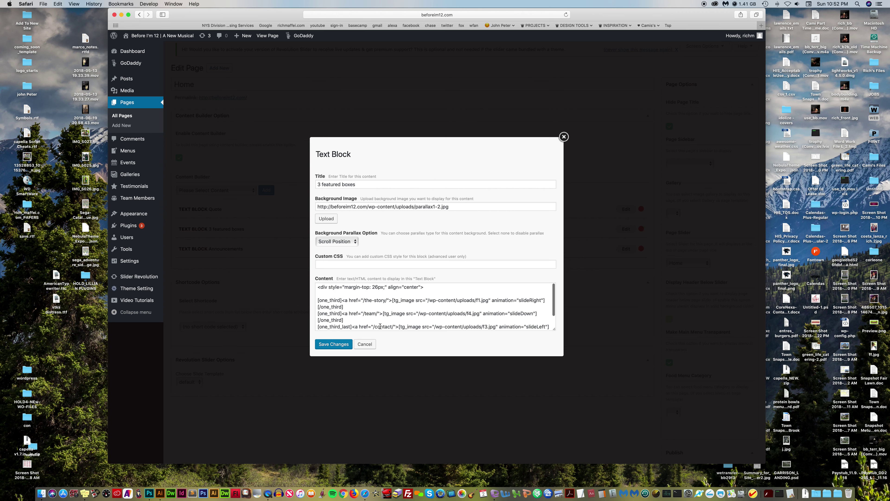
scroll(380, 326, "down", 5)
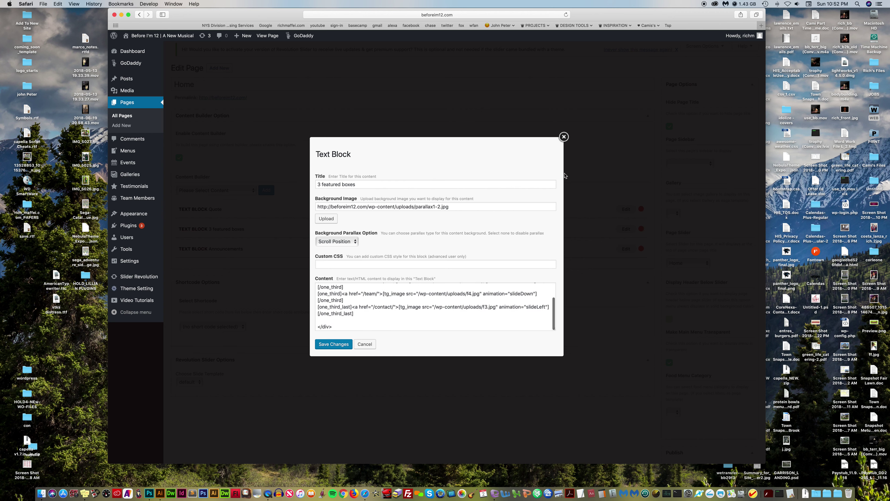
- Close the "3 featured boxes" block, open the "Quote" text block, and examine its opening paragraph tag and colour style
left_click(564, 137)
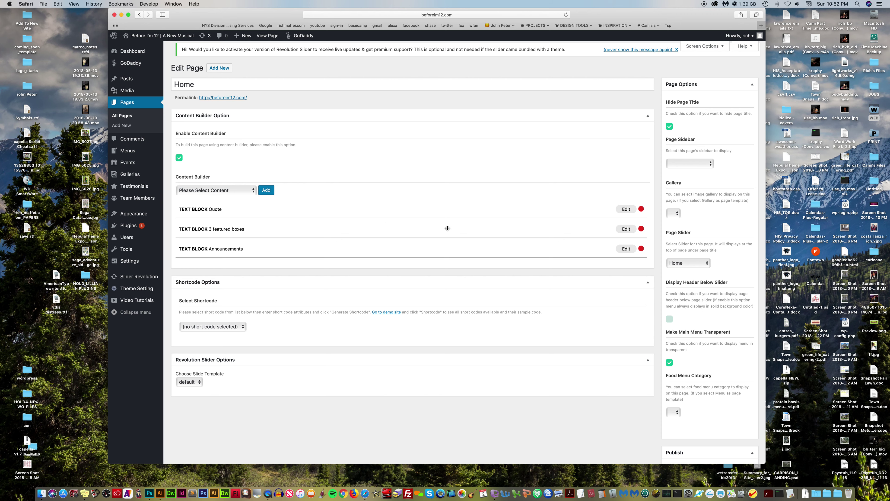
left_click(626, 210)
scroll(339, 323, "down", 3)
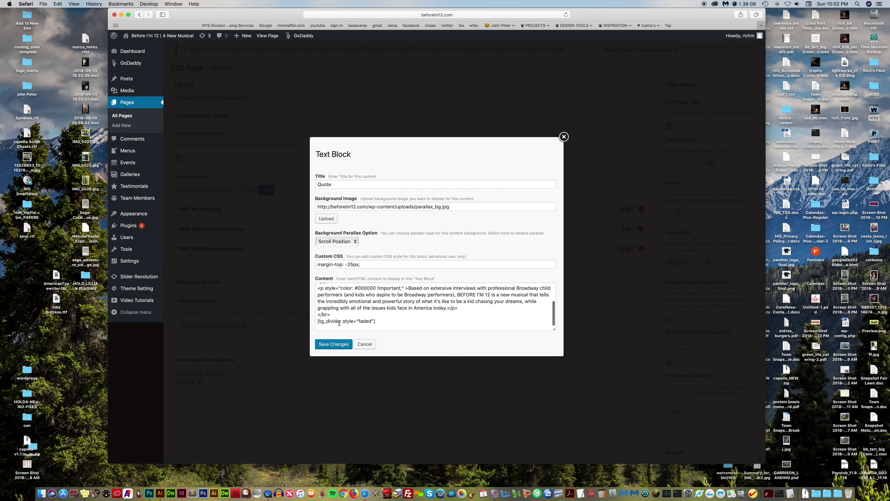
scroll(407, 290, "up", 2)
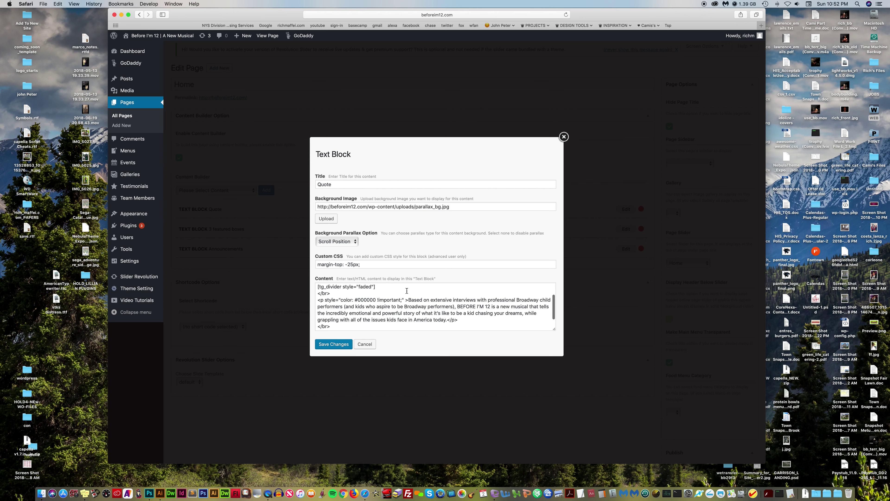
left_click_drag(408, 300, 317, 299)
left_click(376, 300)
key("BackSpace")
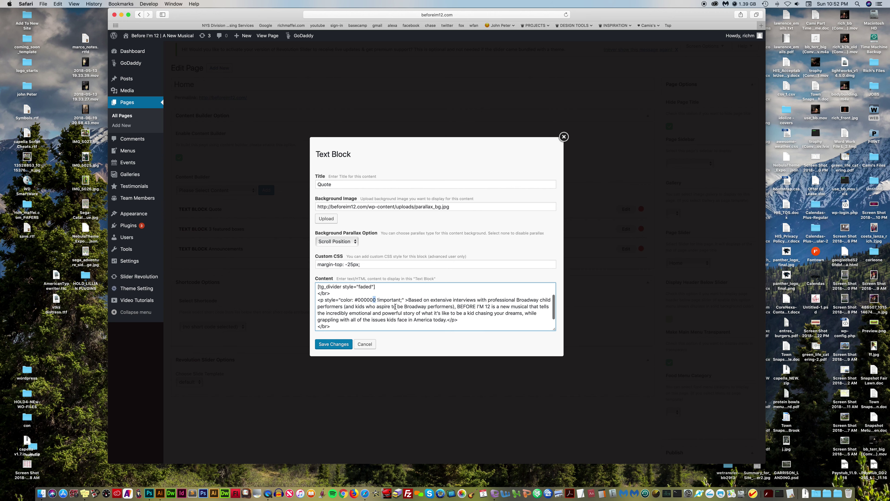
- Examine the closing </p> tag that ends the Quote block's paragraph
left_click_drag(460, 322, 447, 320)
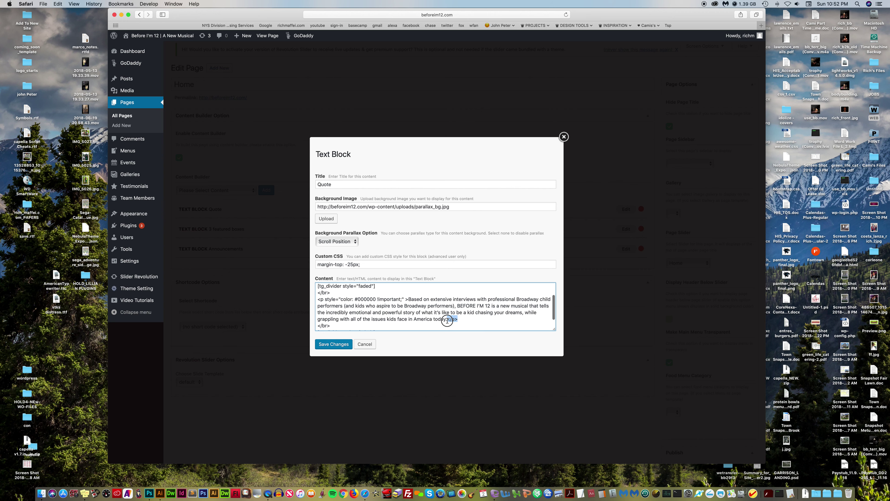
left_click(456, 318)
left_click_drag(458, 317, 448, 320)
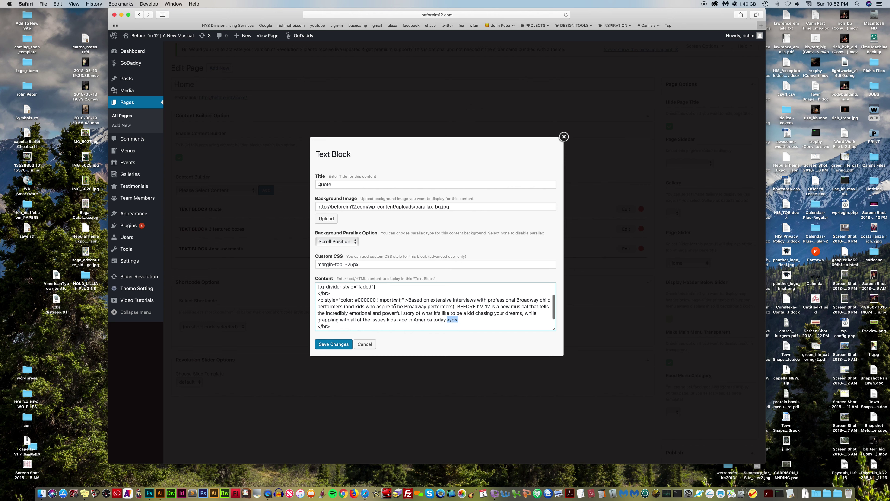
type("[tg_divider style=\"faded\"]")
- Identify the editable sentence between the Quote block's paragraph tags, and save the block with its content as is
scroll(420, 307, "down", 3)
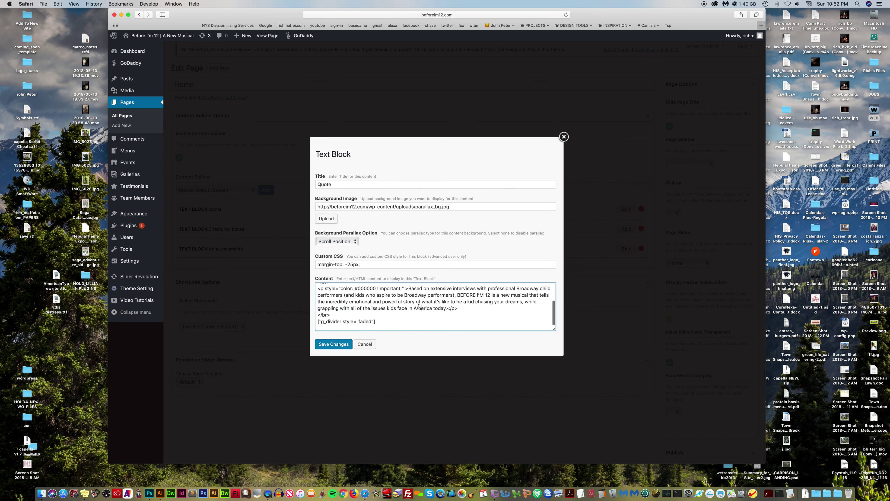
left_click_drag(448, 308, 457, 308)
left_click_drag(408, 288, 314, 289)
left_click(349, 300)
left_click_drag(409, 288, 447, 308)
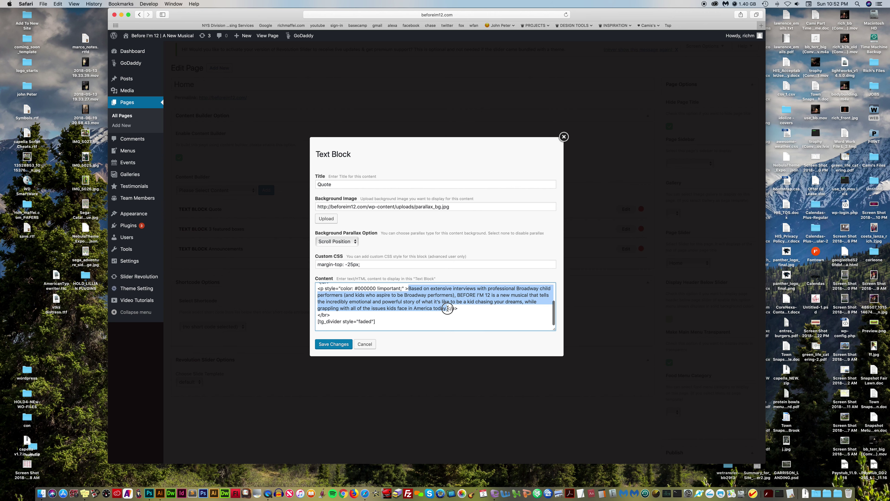
left_click(411, 315)
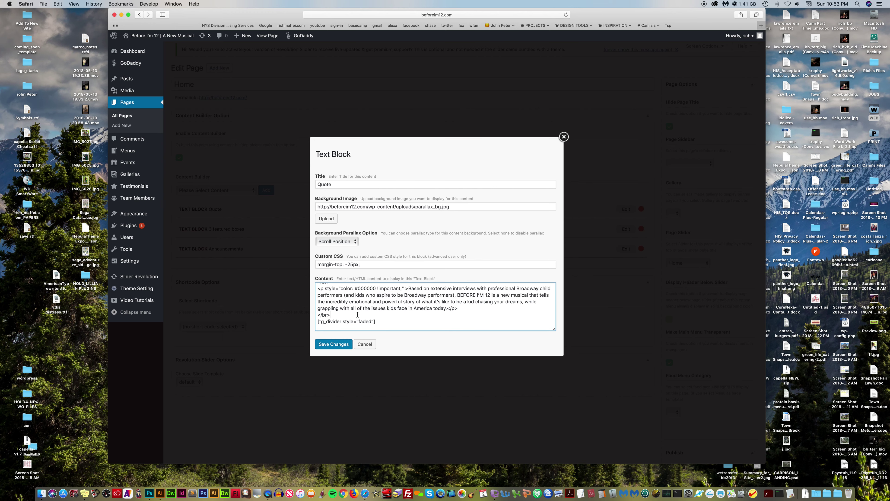
left_click(329, 344)
- Open the "Announcements" text block and examine the opening h1 tag and its colour style
scroll(577, 316, "down", 4)
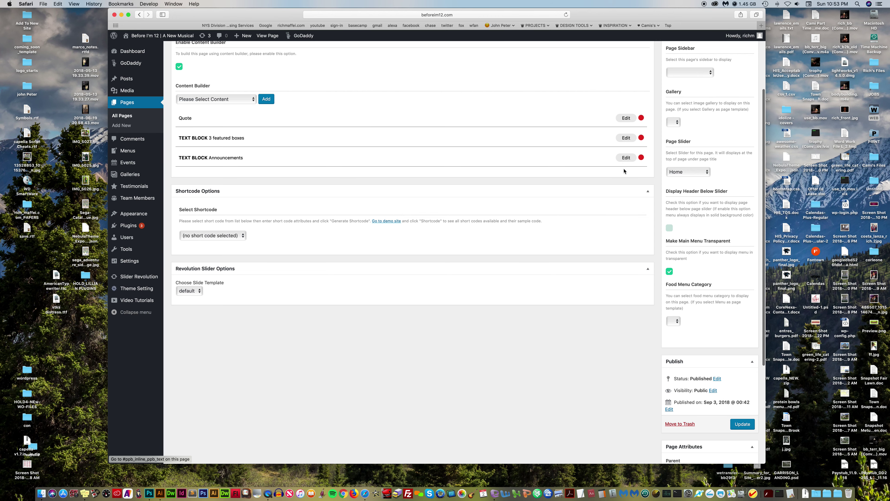
left_click(626, 158)
scroll(411, 320, "down", 3)
scroll(410, 320, "up", 1)
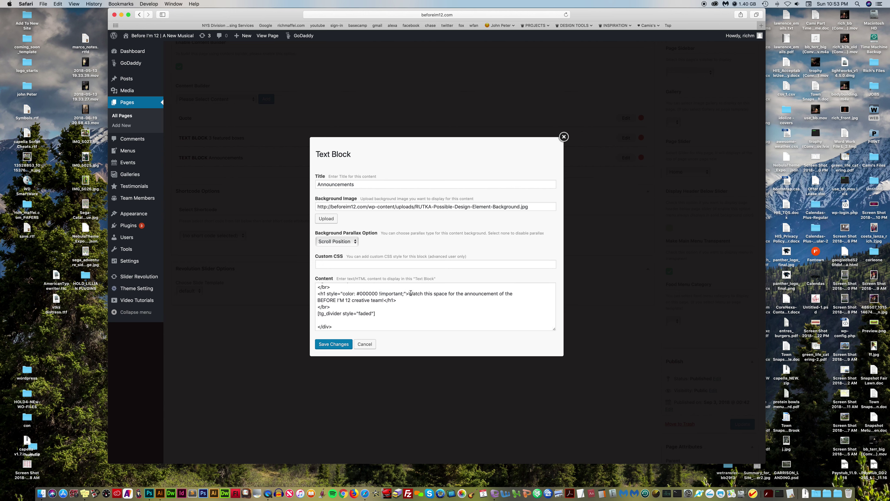
scroll(410, 298, "down", 1)
left_click_drag(409, 294, 378, 295)
left_click(352, 295)
left_click(375, 305)
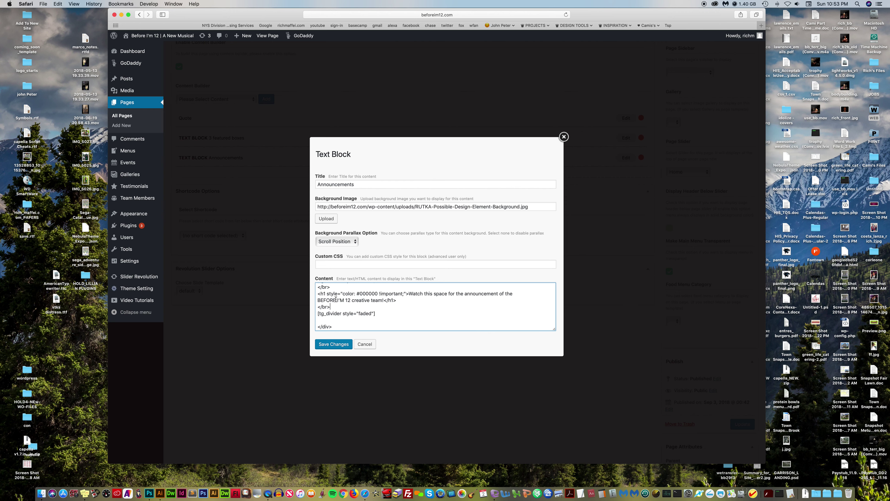
- Examine the Announcements heading text and the faded divider shortcode, and close the block without saving
left_click_drag(396, 301, 306, 294)
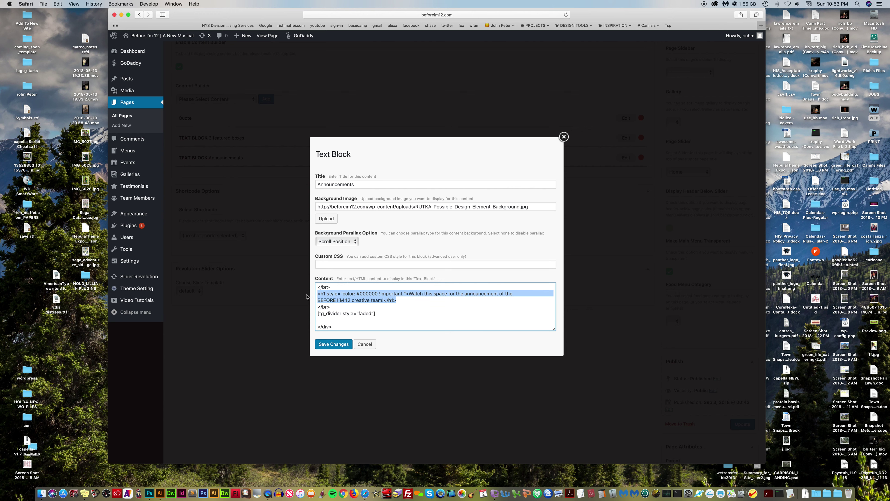
left_click(406, 304)
left_click_drag(409, 294, 384, 300)
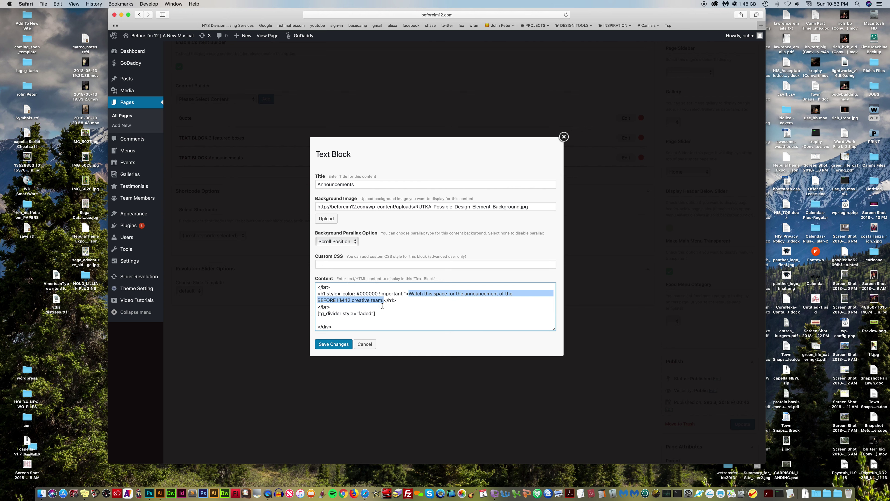
left_click(374, 312)
left_click_drag(380, 314, 318, 313)
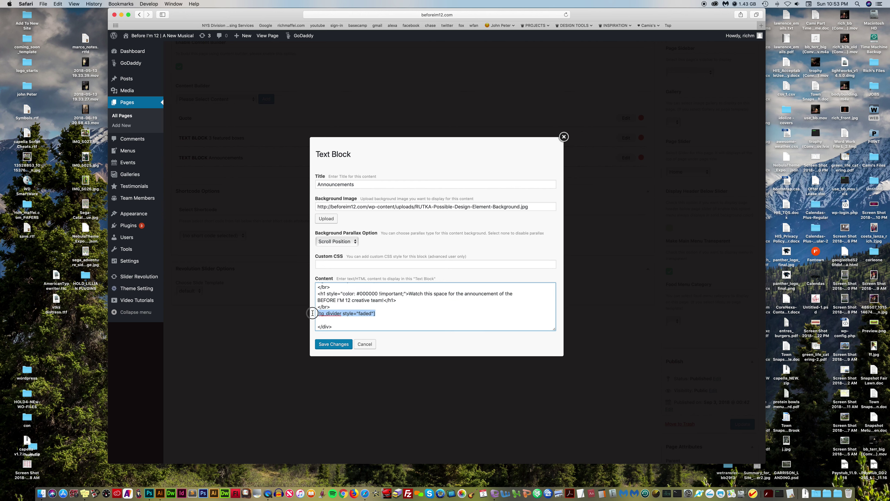
key("Down")
left_click_drag(377, 313, 305, 313)
left_click(364, 343)
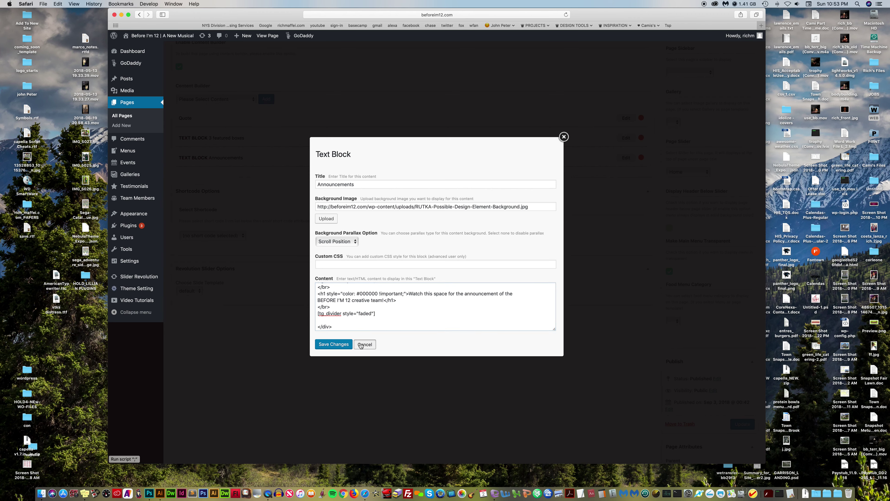
- View the live Home page's quote section, and return to the Quote block's content to examine its </br> line break
left_click(268, 36)
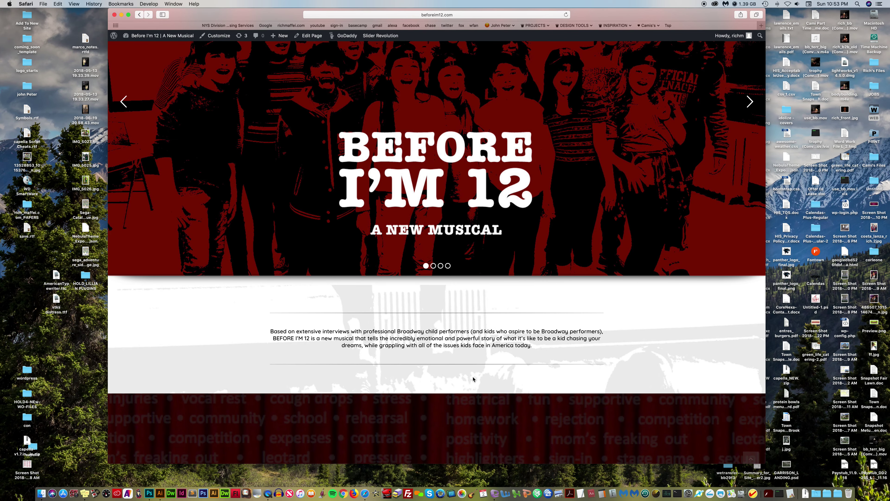
left_click(316, 39)
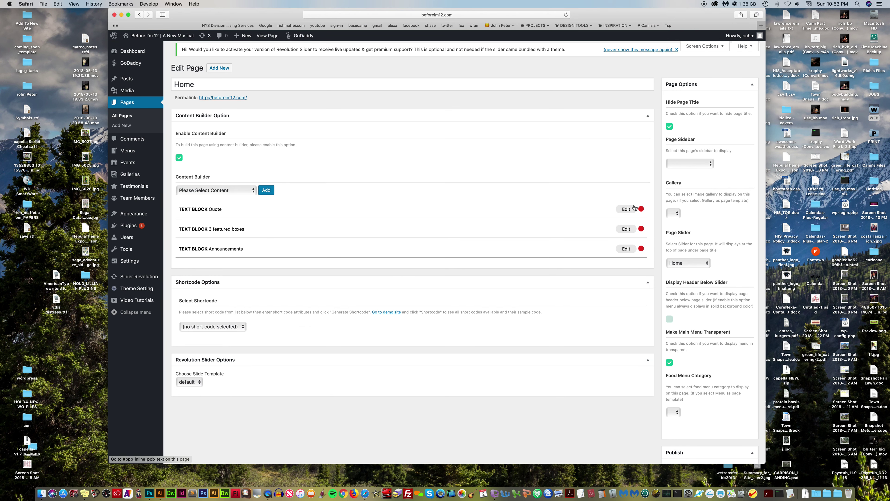
left_click(627, 210)
left_click_drag(375, 308, 318, 314)
left_click(332, 313)
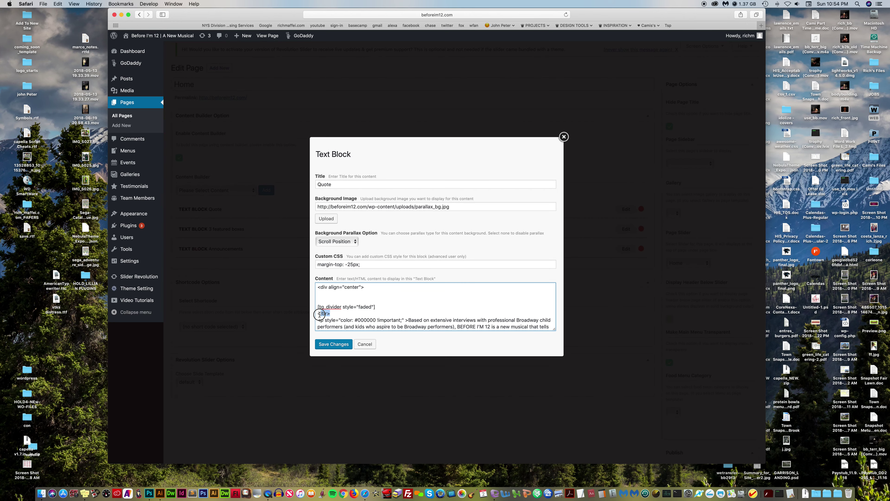
left_click(339, 319)
- Examine the centre-aligned opening div and its closing tag in the Quote block, and close the block
left_click_drag(362, 286, 308, 286)
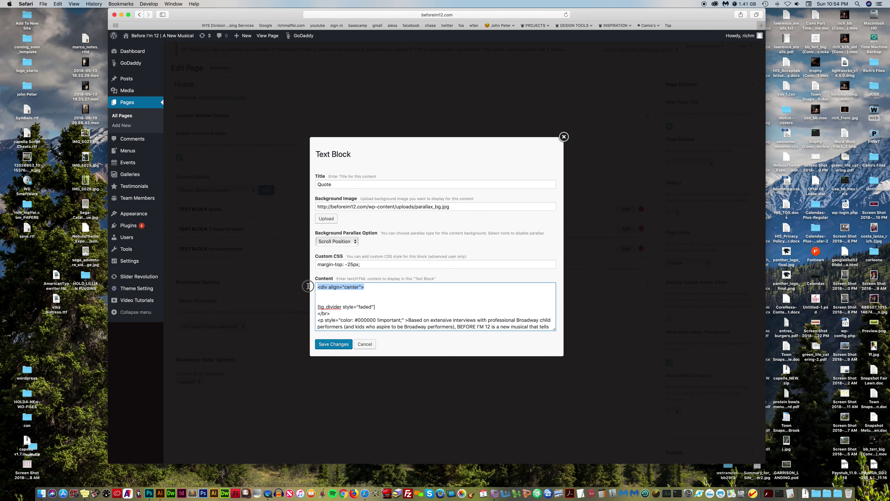
scroll(351, 301, "down", 5)
scroll(352, 300, "up", 5)
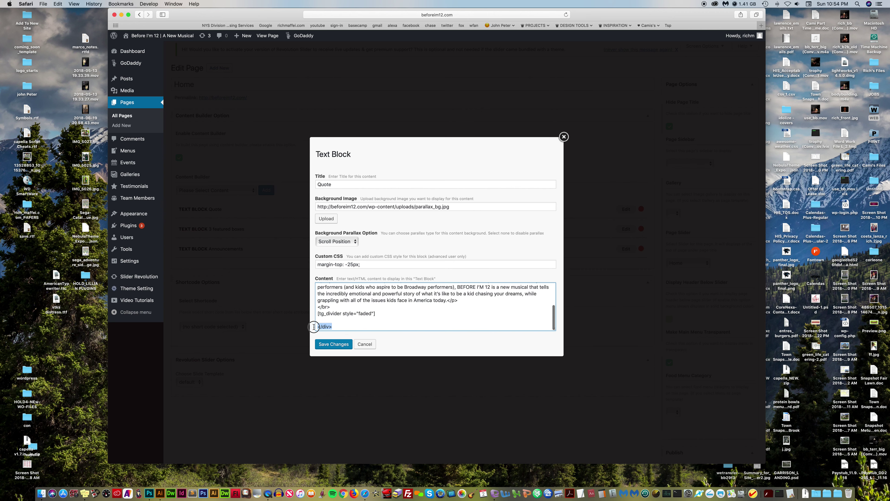
scroll(329, 305, "down", 4)
scroll(321, 304, "up", 2)
scroll(321, 303, "up", 2)
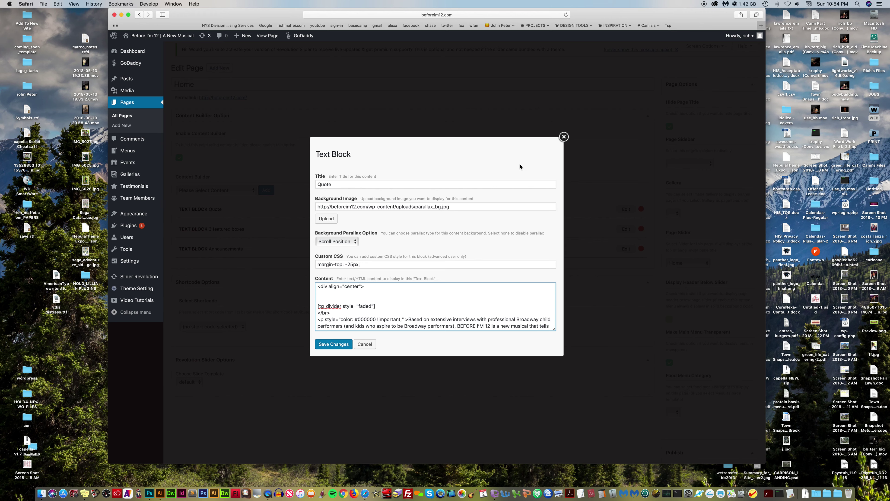
left_click(564, 136)
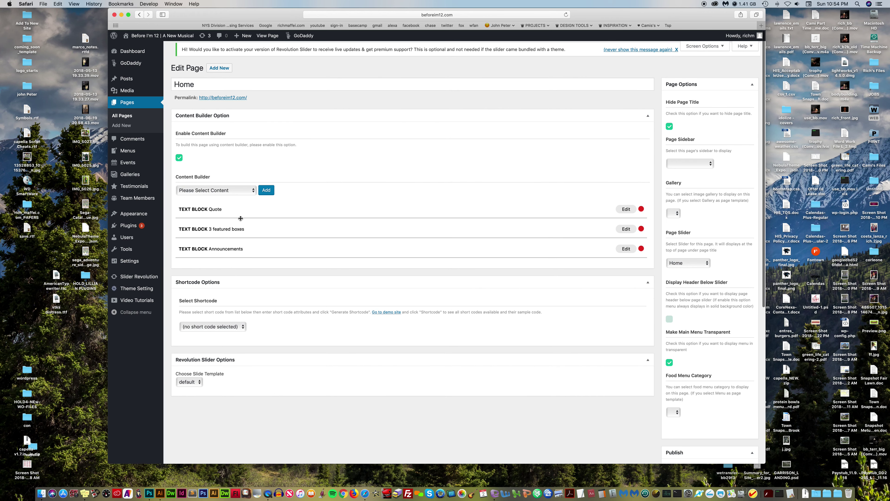
- Leave the Home page editor, visit the live site's The Story page, and open that page for editing
left_click(162, 138)
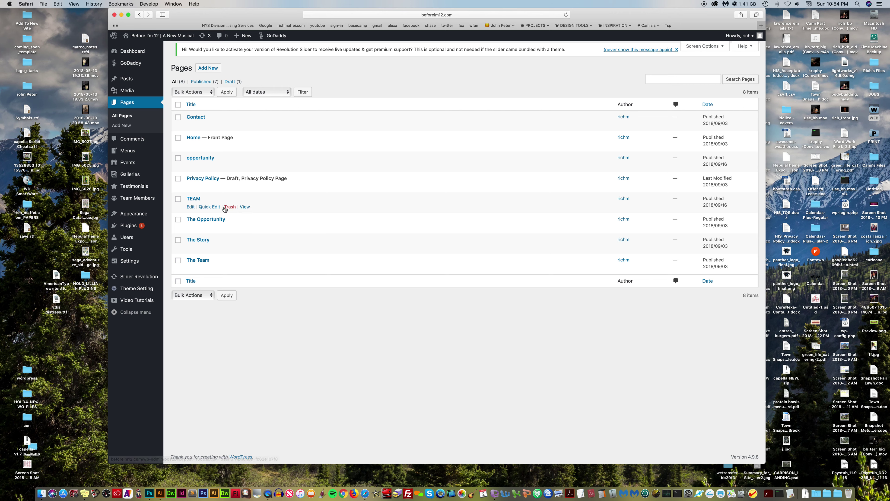
left_click(143, 49)
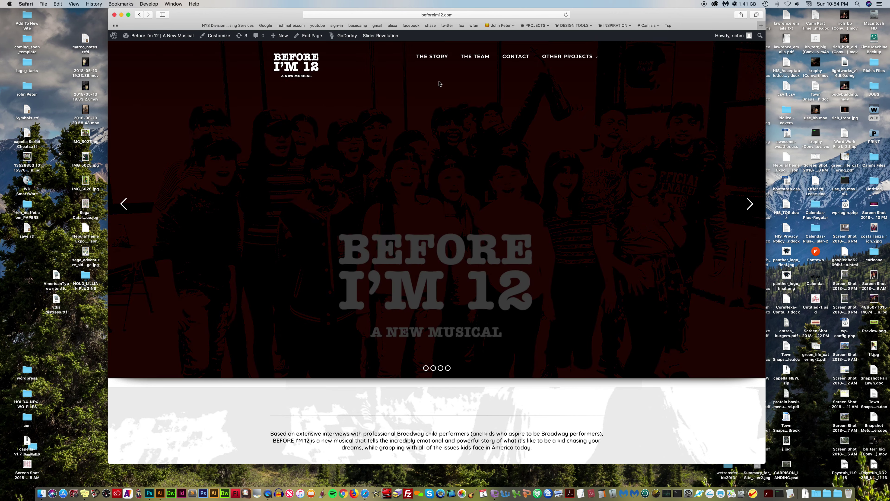
left_click(433, 58)
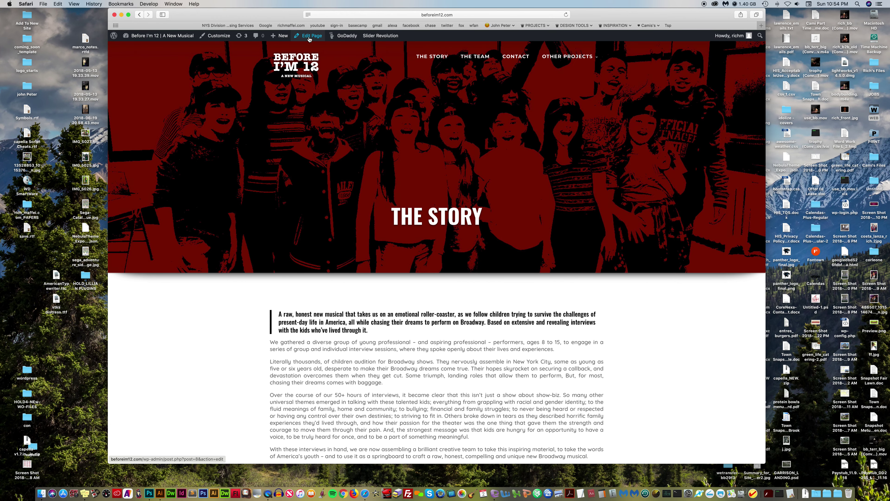
left_click(310, 39)
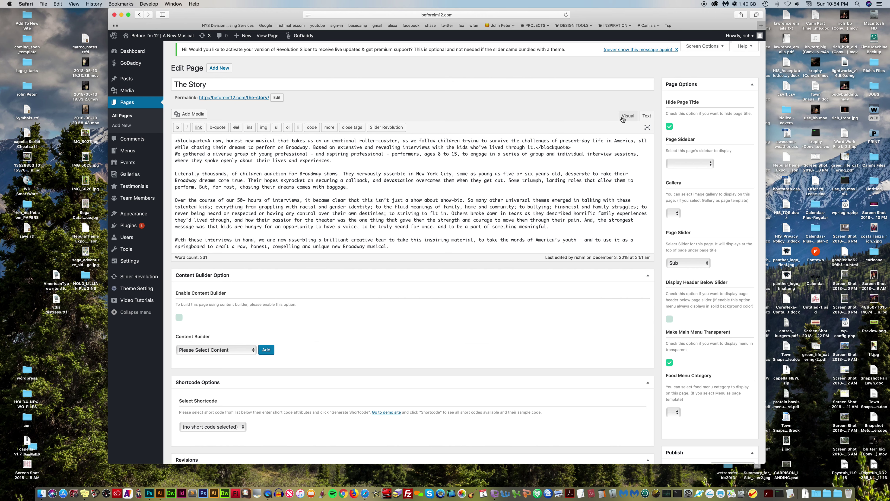
- Show The Story in Visual mode with the extra formatting tools, and place the cursor before "We gathered a diverse group"
left_click(627, 115)
left_click(175, 172)
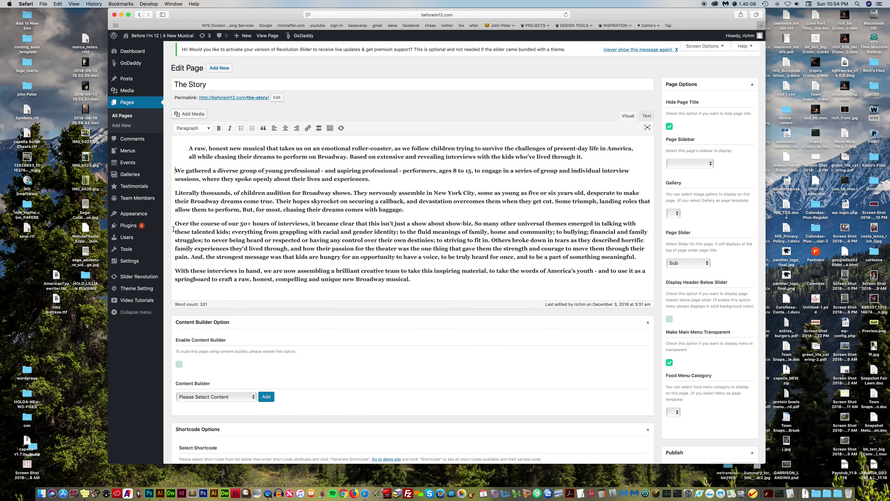
left_click(330, 128)
scroll(172, 189, "down", 10)
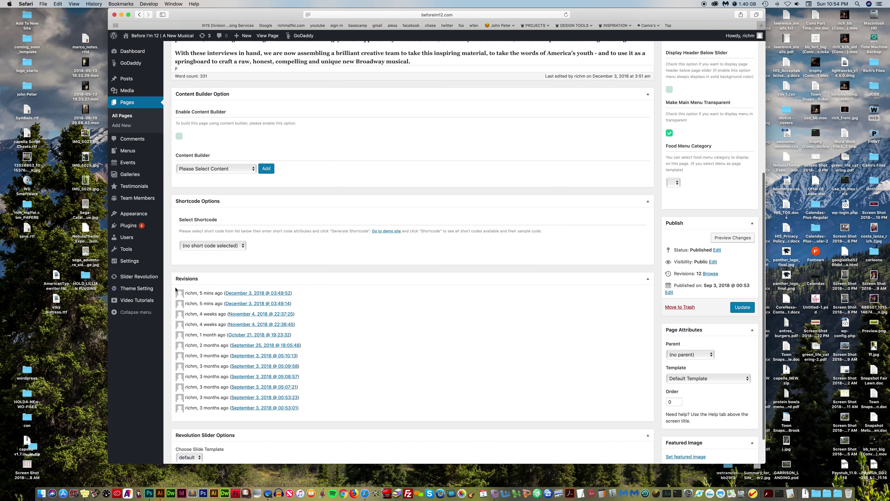
scroll(222, 312, "up", 10)
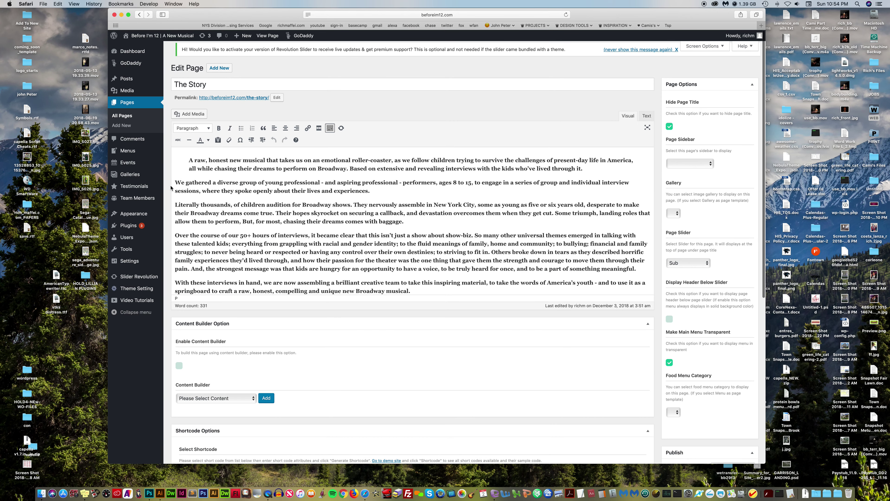
left_click(176, 183)
- Start adding media to The Story by uploading files, and browse to the Desktop folder for the image
left_click(189, 114)
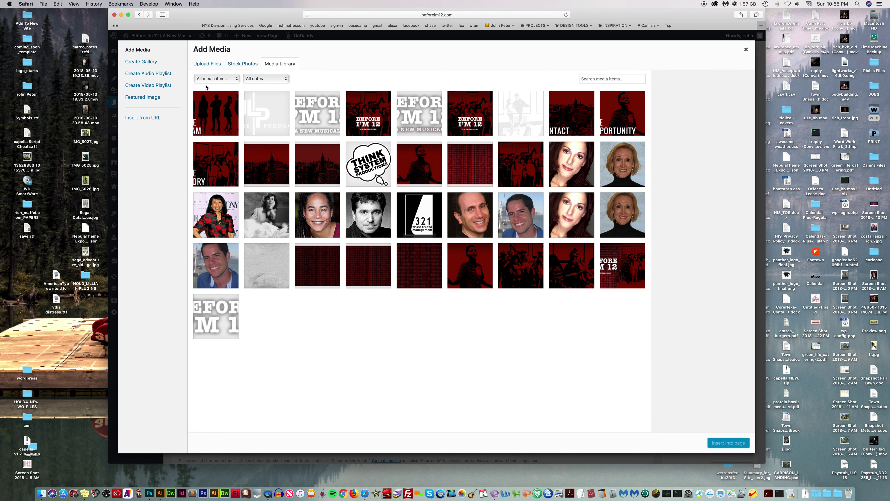
left_click(203, 67)
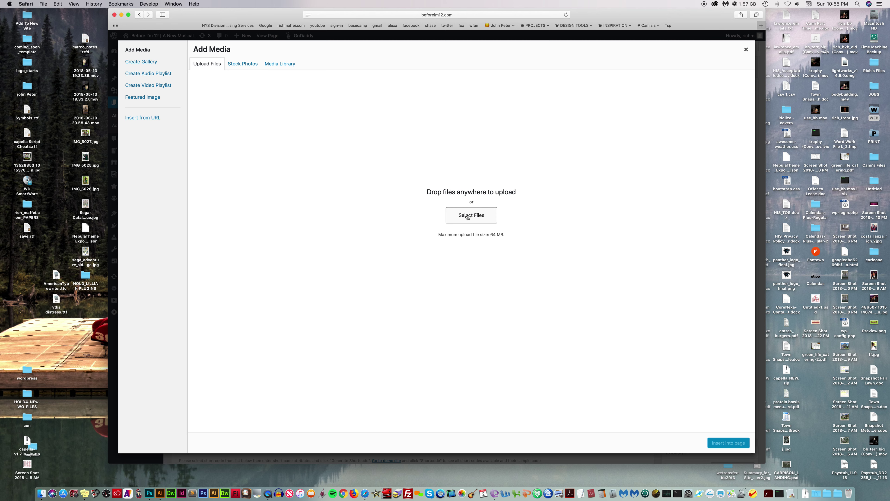
left_click(467, 215)
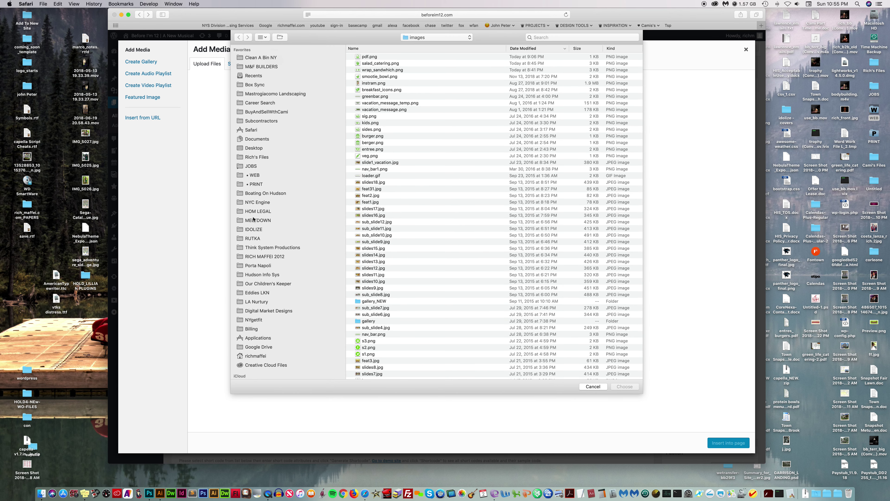
left_click(258, 149)
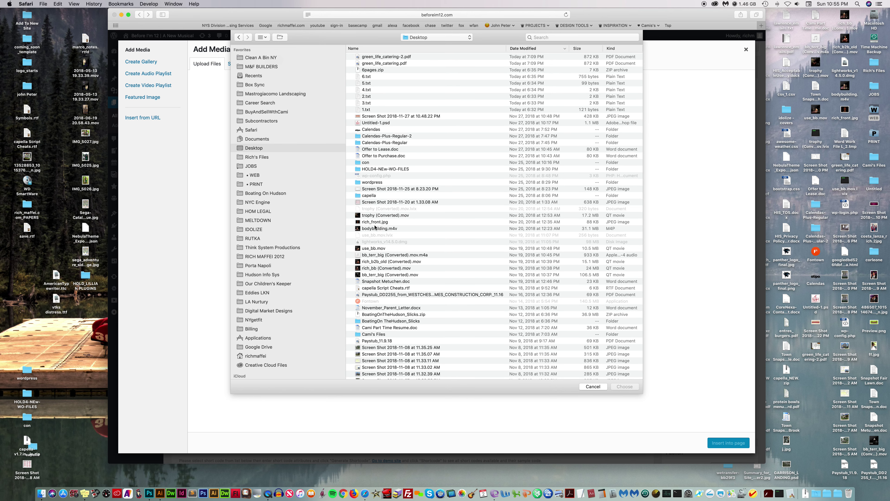
- Preview the Desktop images ff.jpg and COVER GALLERY 2.jpg to look for a picture to upload
scroll(379, 275, "down", 5)
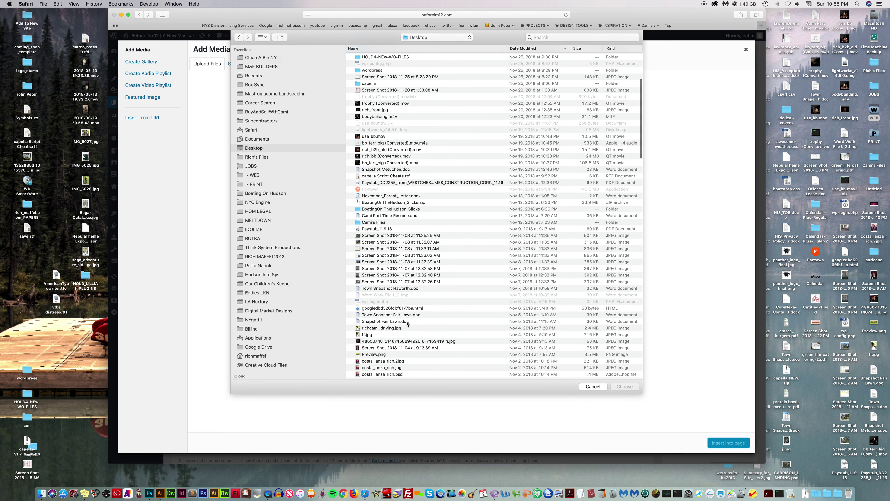
left_click(370, 335)
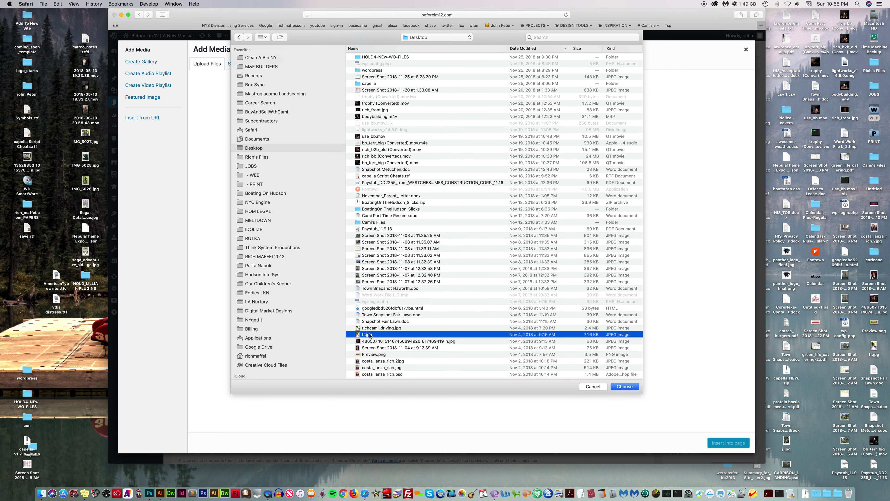
key("space")
key("space")
scroll(373, 312, "down", 10)
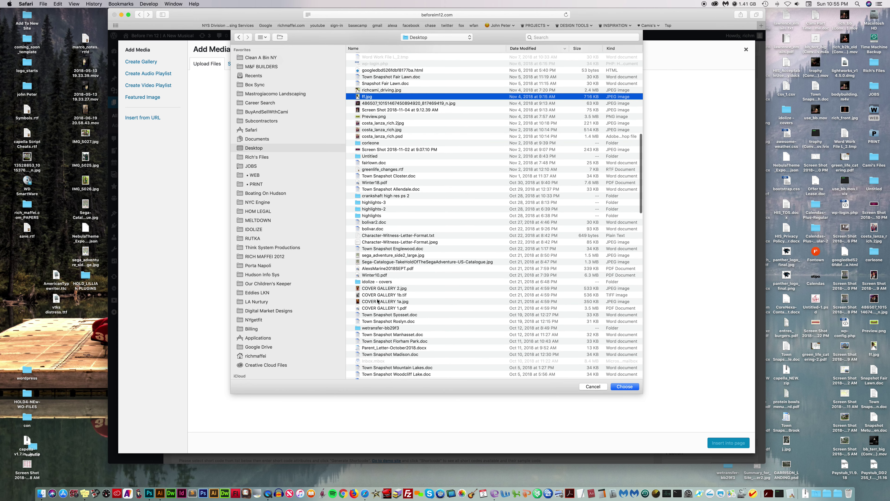
left_click(376, 288)
key("space")
key("space")
key("space")
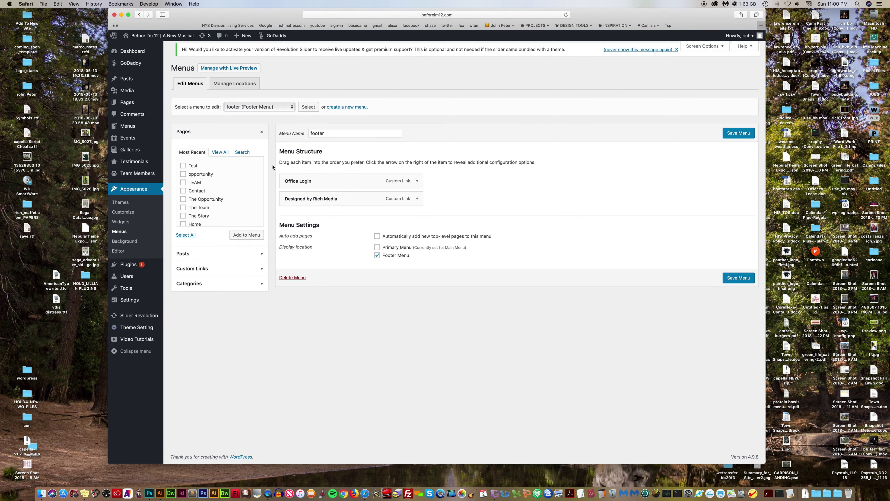
- Load the Main Menu (Primary Menu) for editing and add the Test page to it
left_click(245, 109)
left_click(244, 114)
left_click(308, 108)
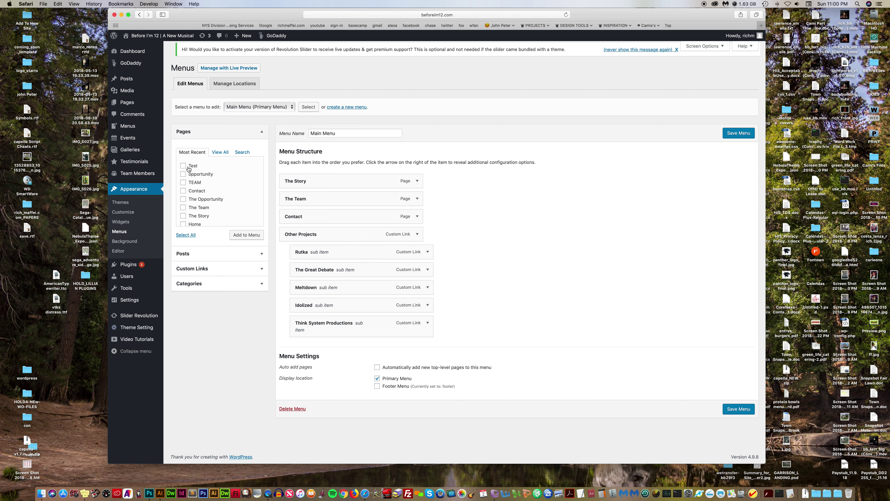
left_click(188, 167)
left_click(246, 234)
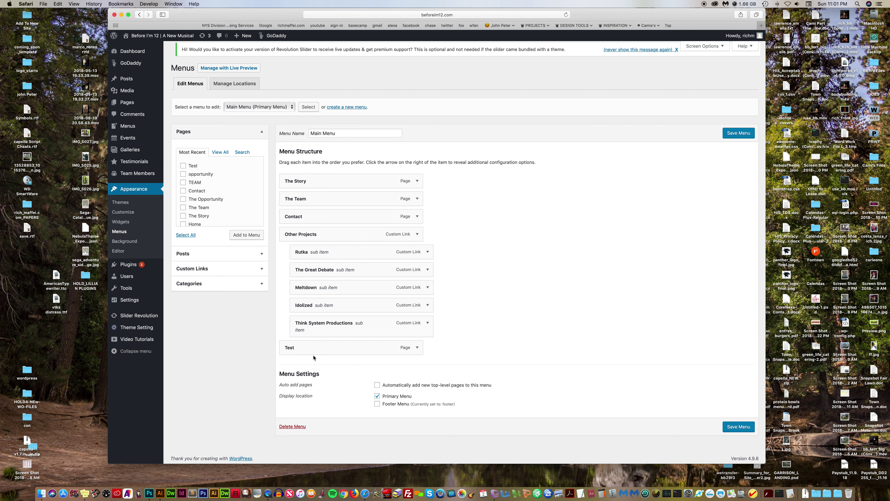
- Nest the Test page as a sub item under Other Projects and save the Main Menu
left_click_drag(296, 349, 322, 348)
left_click_drag(327, 348, 319, 348)
left_click(742, 136)
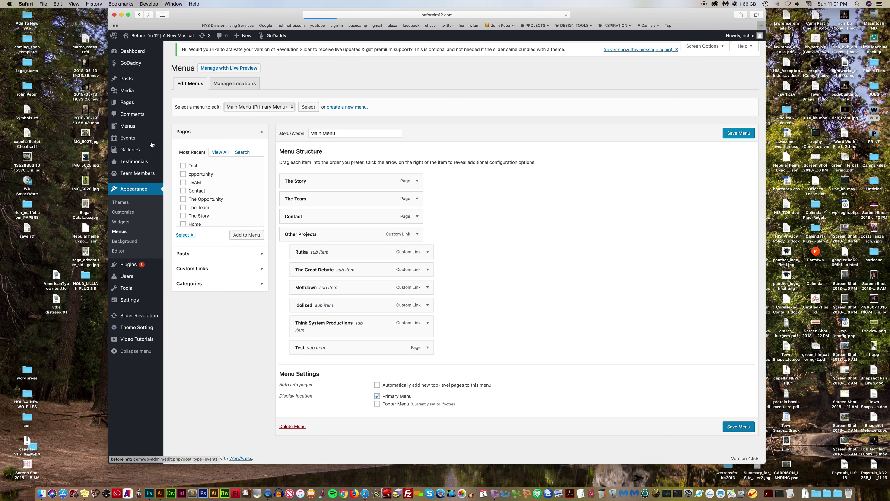
- Visit the live site to check the Other Projects submenu, and return to the menu editor
left_click(133, 48)
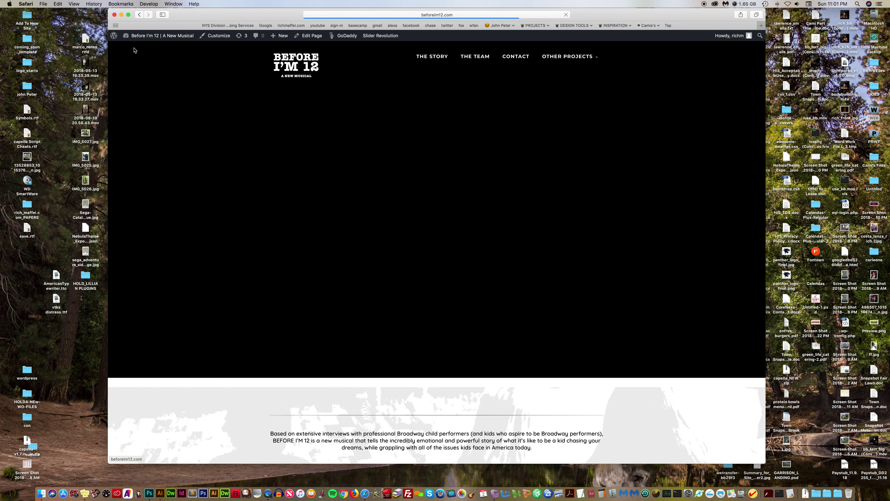
mouse_move(565, 57)
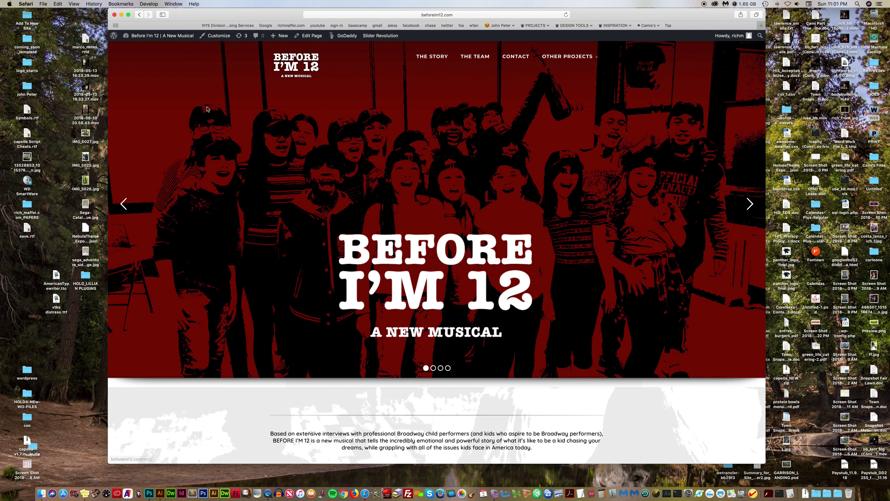
mouse_move(150, 35)
left_click(130, 75)
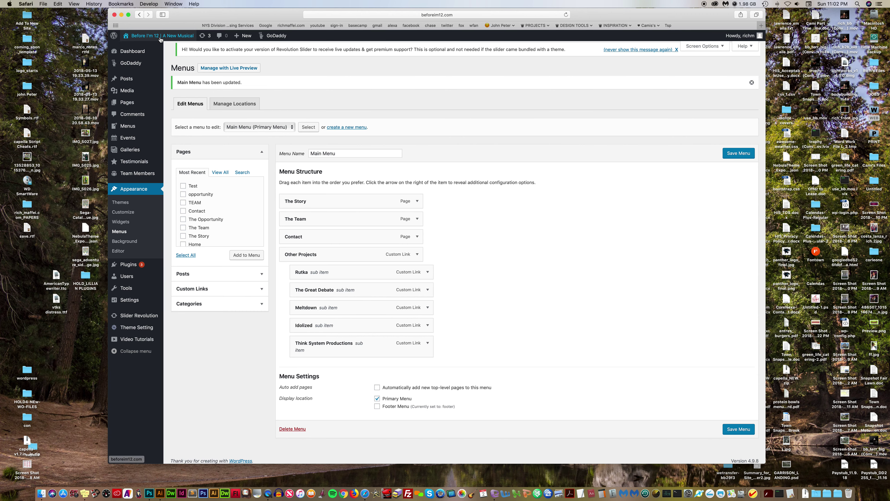
- Visit the live site again, open the Contact page, and look over its submission form and footer
mouse_move(158, 39)
left_click(137, 49)
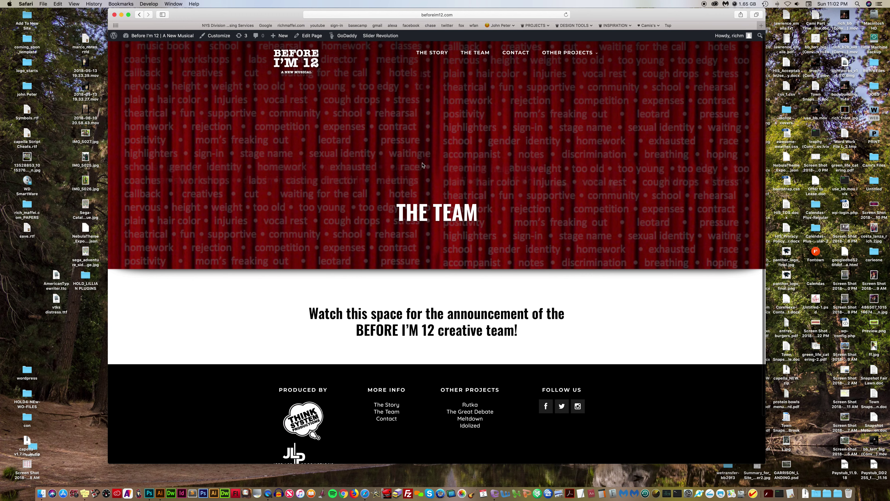
left_click(512, 55)
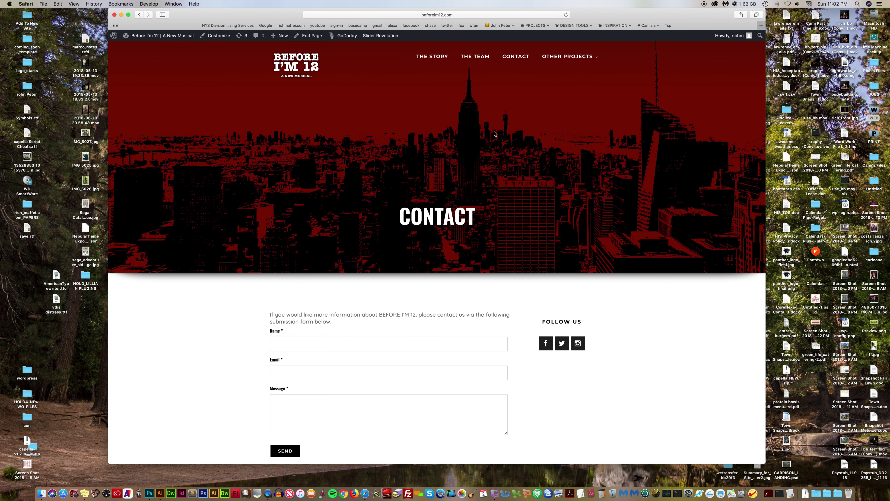
scroll(491, 133, "down", 5)
scroll(491, 134, "up", 5)
scroll(296, 63, "down", 5)
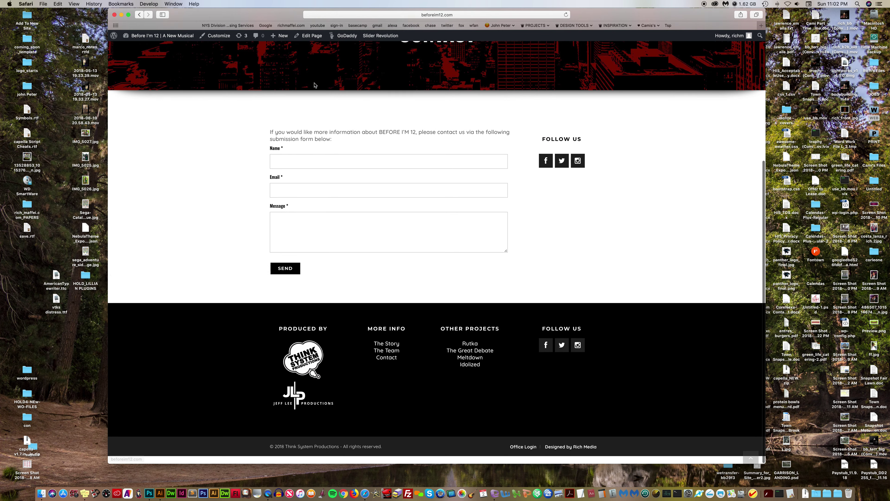
scroll(417, 355, "up", 5)
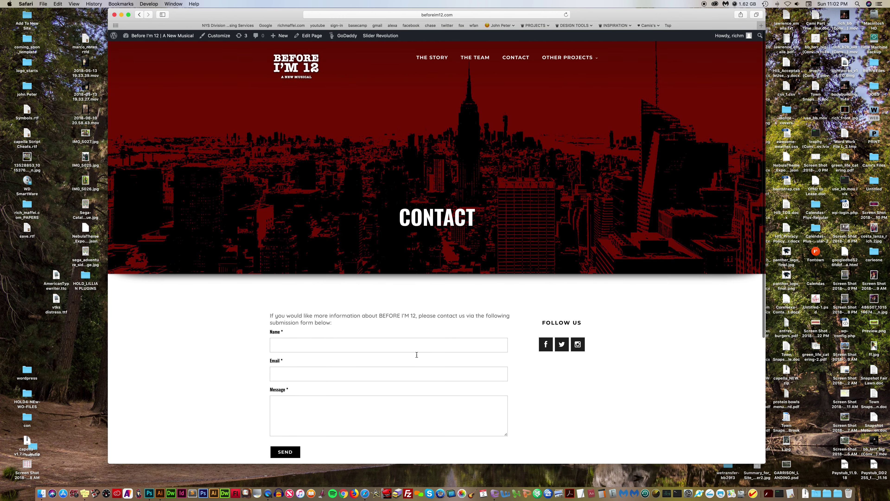